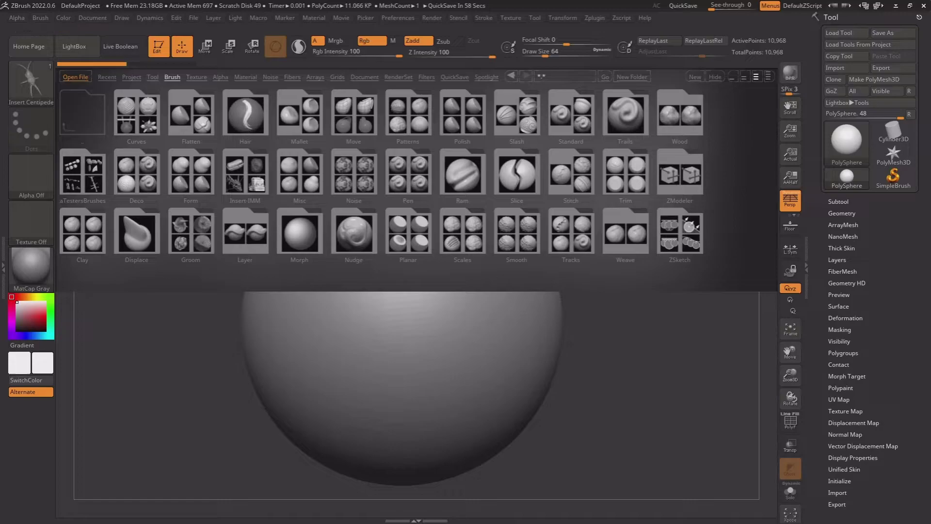
Load the IMM Misc. Mech brush and insert a pipe, a riveted plate and a bump plate
{"action": "left_click", "coordinate": [85, 174]}
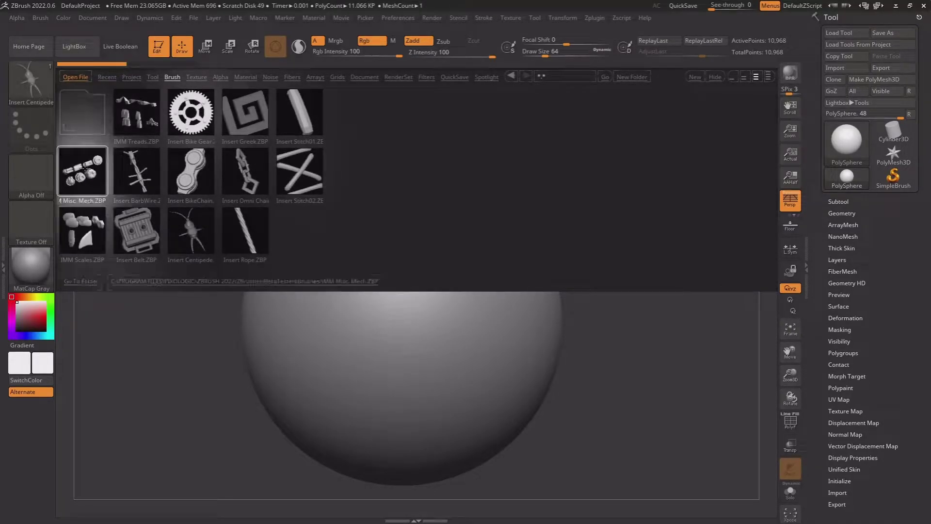
{"action": "double_click", "coordinate": [92, 173]}
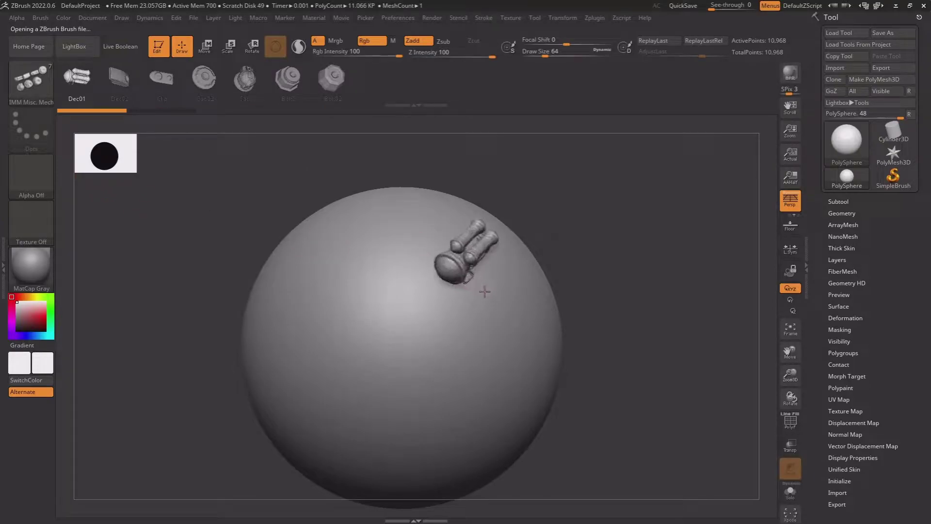
{"action": "left_click_drag", "start_coordinate": [484, 291], "coordinate": [431, 261]}
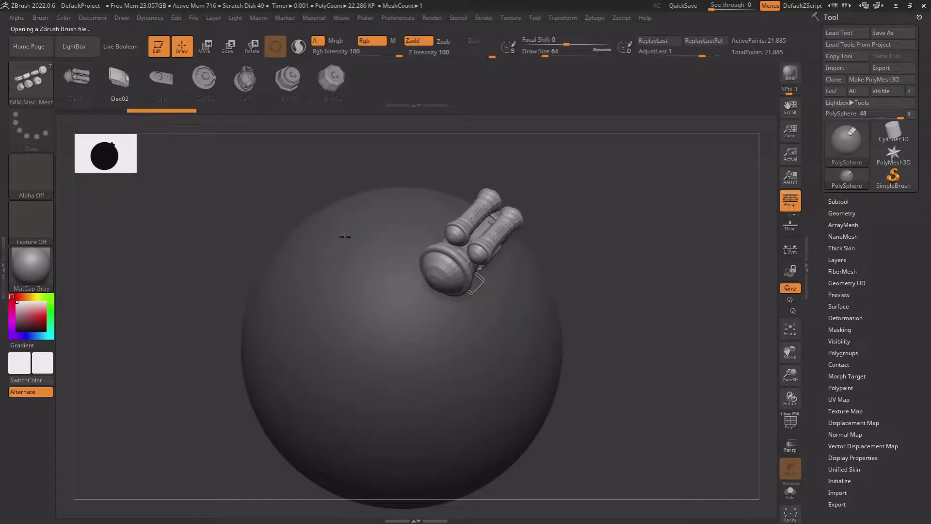
{"action": "left_click_drag", "start_coordinate": [344, 236], "coordinate": [344, 285]}
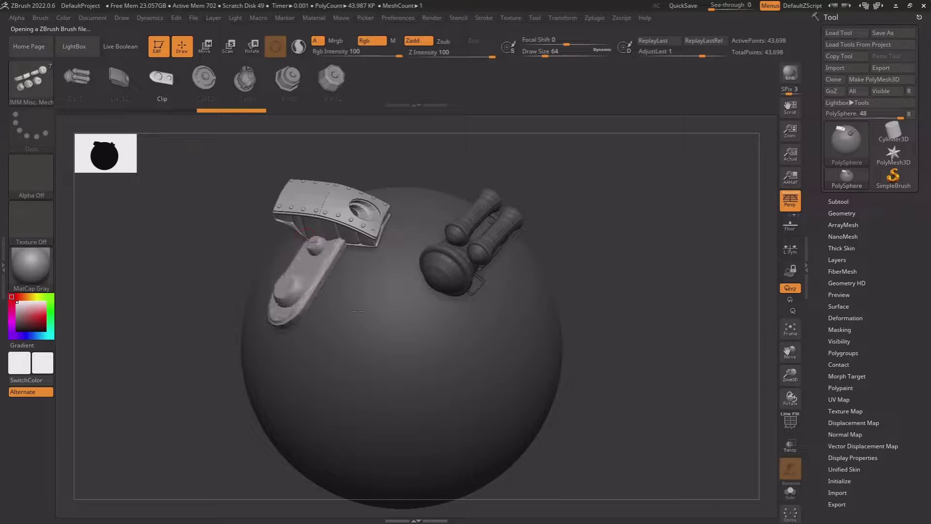
{"action": "left_click_drag", "start_coordinate": [315, 342], "coordinate": [248, 215]}
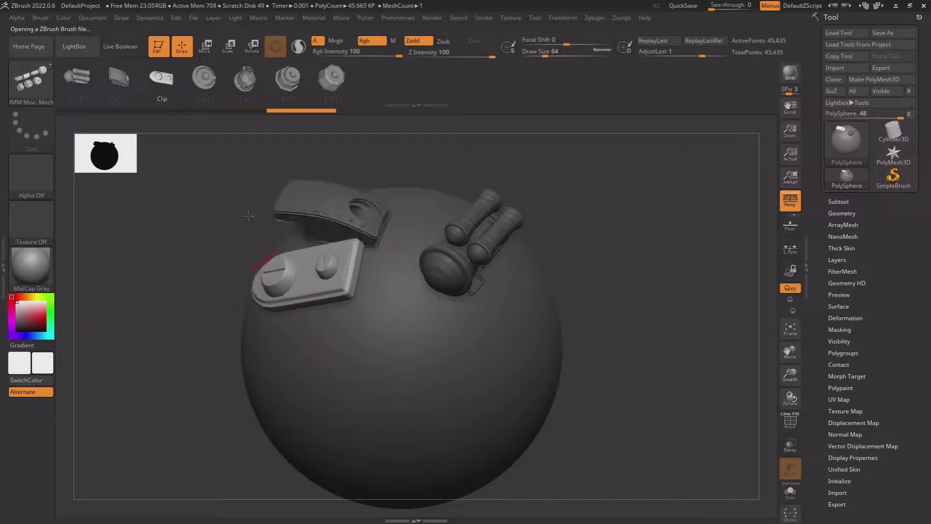
Add two round caps and two bolts, then orbit so the attachments face front
{"action": "left_click_drag", "start_coordinate": [409, 355], "coordinate": [424, 386]}
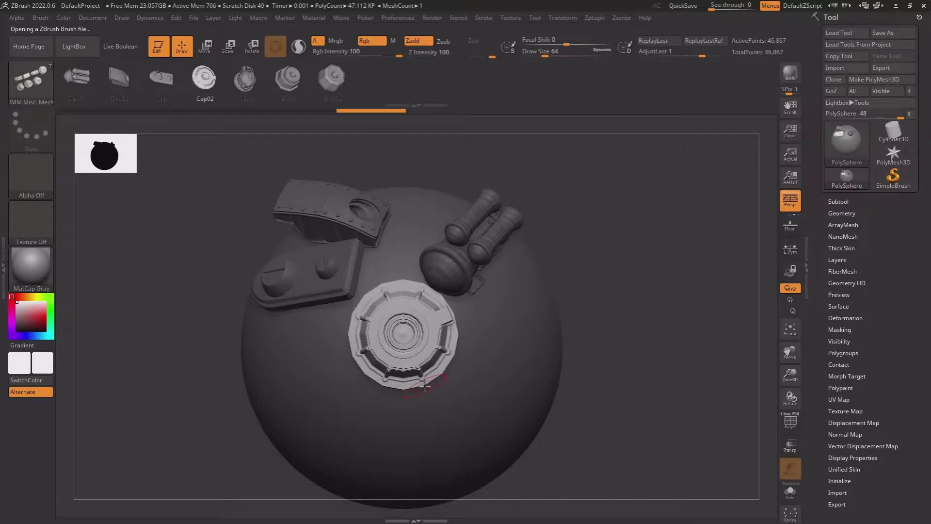
{"action": "left_click_drag", "start_coordinate": [504, 336], "coordinate": [512, 353]}
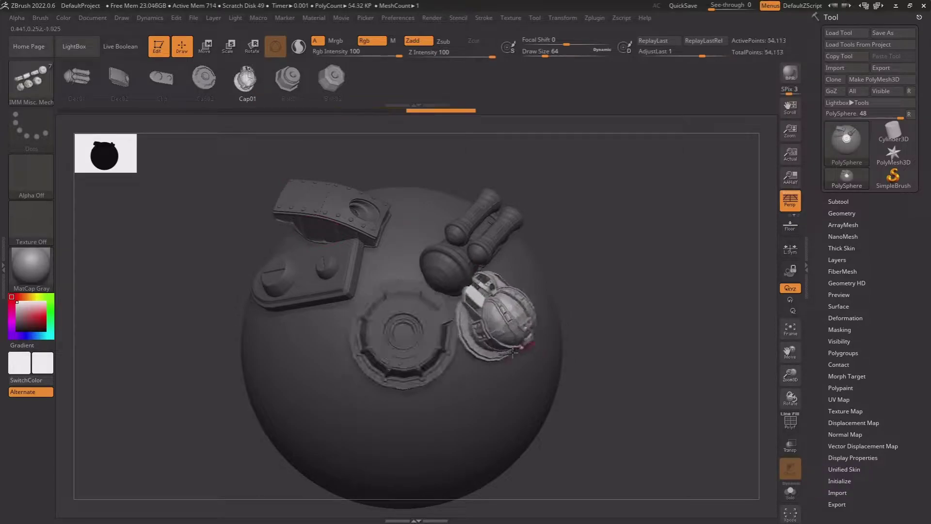
{"action": "left_click_drag", "start_coordinate": [276, 371], "coordinate": [314, 376]}
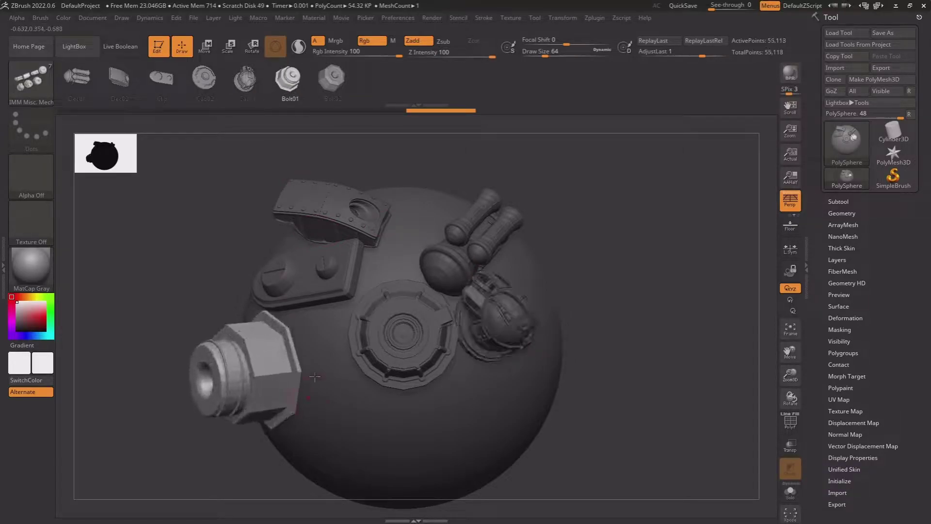
{"action": "left_click_drag", "start_coordinate": [418, 455], "coordinate": [427, 465]}
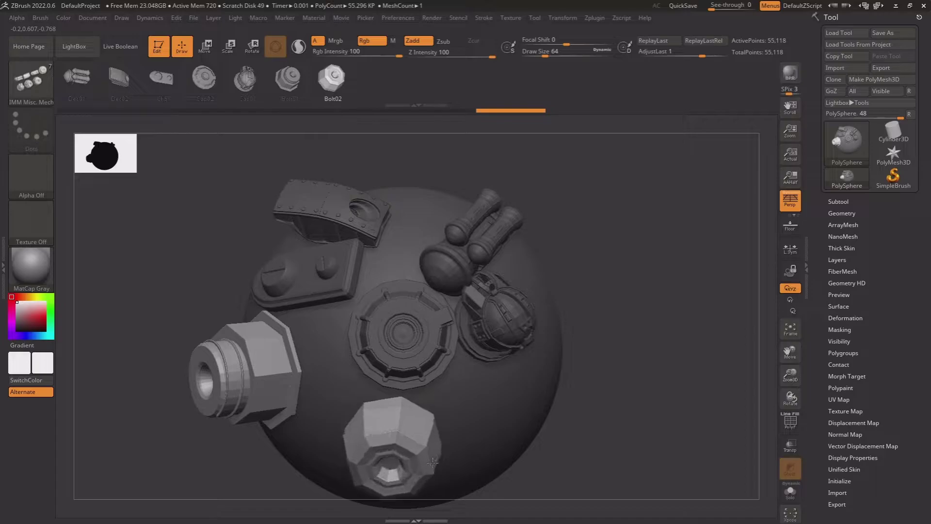
{"action": "mouse_move", "coordinate": [601, 436]}
{"action": "left_mouse_down"}
{"action": "mouse_move", "coordinate": [601, 330]}
{"action": "mouse_move", "coordinate": [584, 314]}
{"action": "left_mouse_up"}
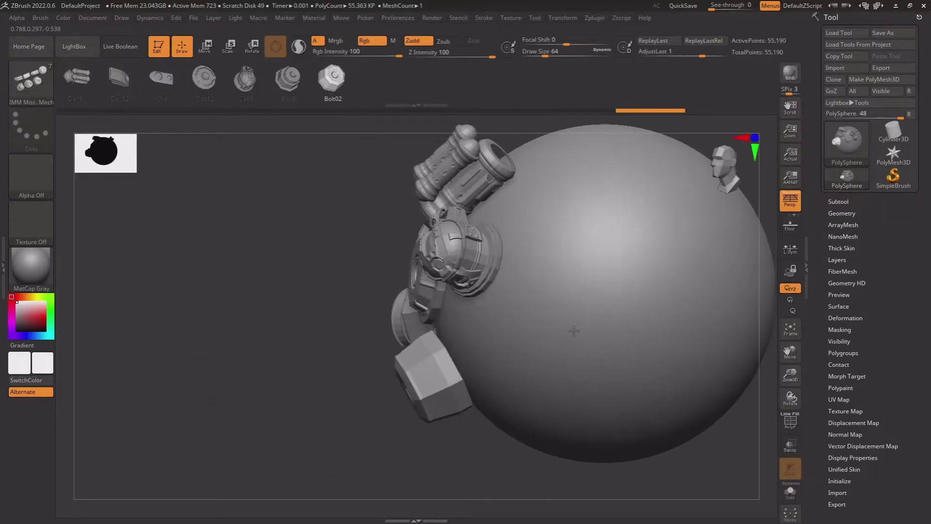
{"action": "mouse_move", "coordinate": [439, 264]}
{"action": "left_mouse_down"}
{"action": "mouse_move", "coordinate": [485, 309]}
{"action": "mouse_move", "coordinate": [514, 265]}
{"action": "mouse_move", "coordinate": [427, 313]}
{"action": "left_mouse_up"}
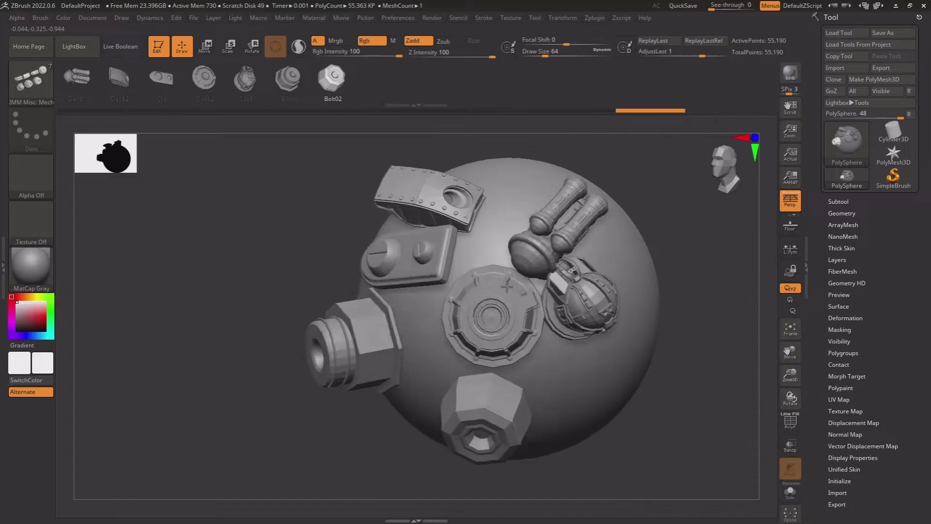
{"action": "left_click_drag", "start_coordinate": [427, 312], "coordinate": [145, 124]}
Load the IMM Scales insert brush from LightBox and orbit to a side view
{"action": "left_click", "coordinate": [50, 97]}
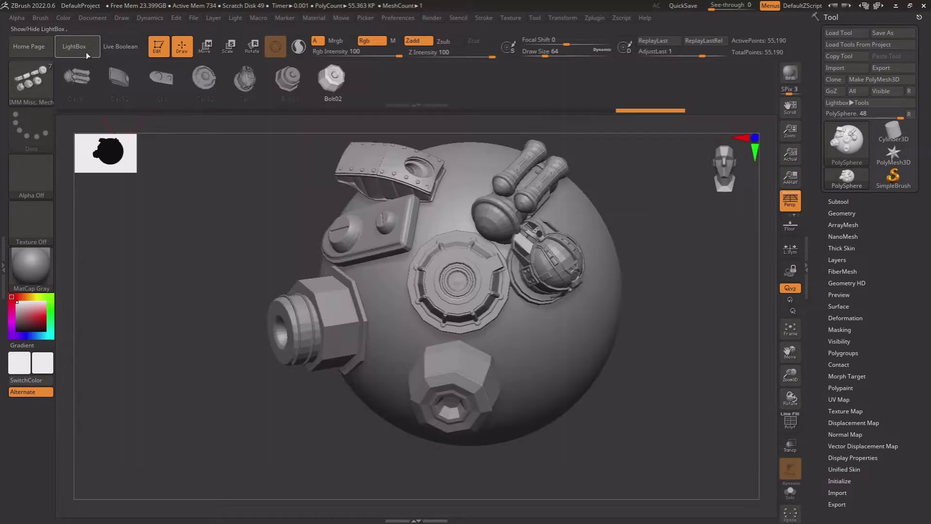
{"action": "left_click", "coordinate": [86, 51]}
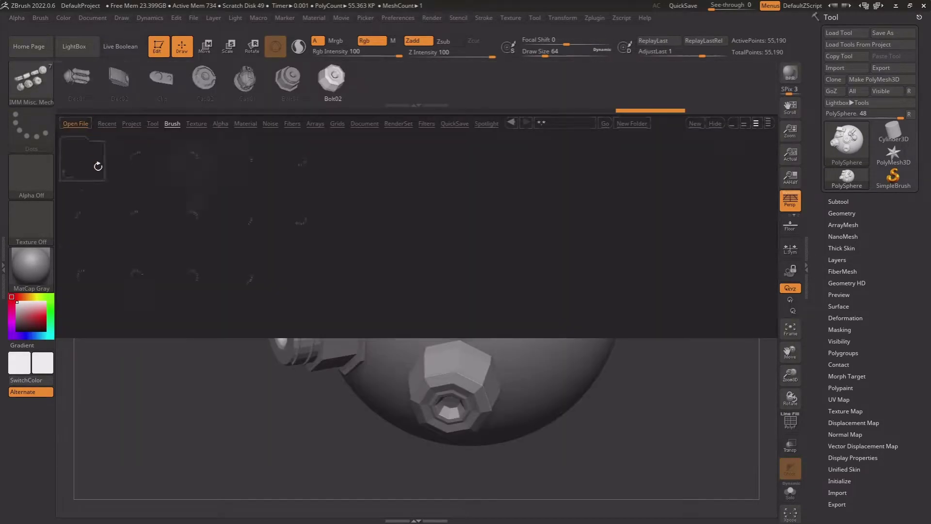
{"action": "double_click", "coordinate": [89, 287]}
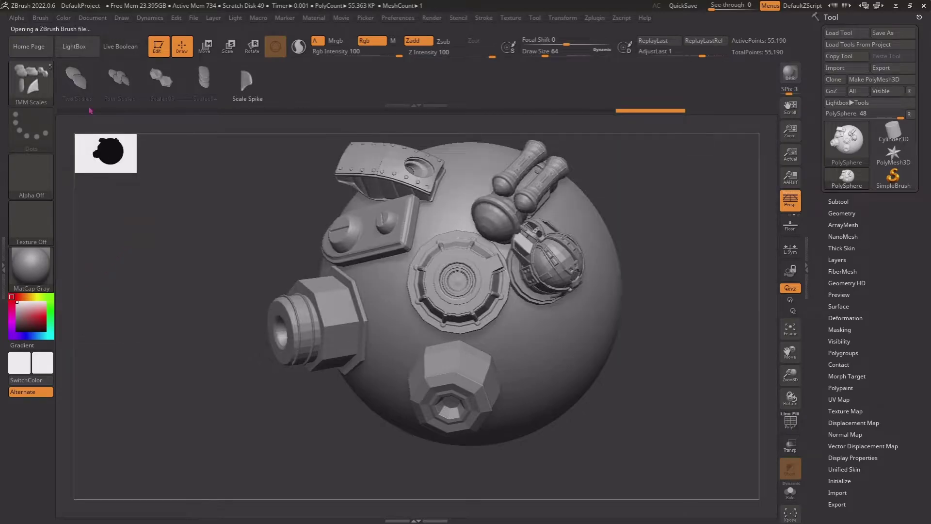
{"action": "left_click_drag", "start_coordinate": [92, 109], "coordinate": [460, 275]}
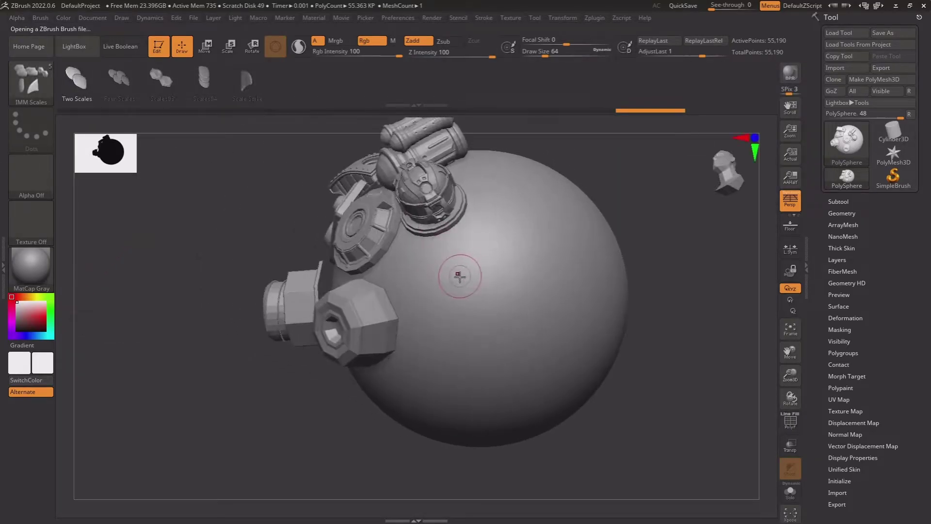
Draw curved rows of Two Scales, Four Scales and Scales03 across the sphere
{"action": "left_click_drag", "start_coordinate": [577, 329], "coordinate": [561, 322]}
{"action": "mouse_move", "coordinate": [606, 208]}
{"action": "left_mouse_down"}
{"action": "mouse_move", "coordinate": [539, 187]}
{"action": "mouse_move", "coordinate": [432, 264]}
{"action": "left_mouse_up"}
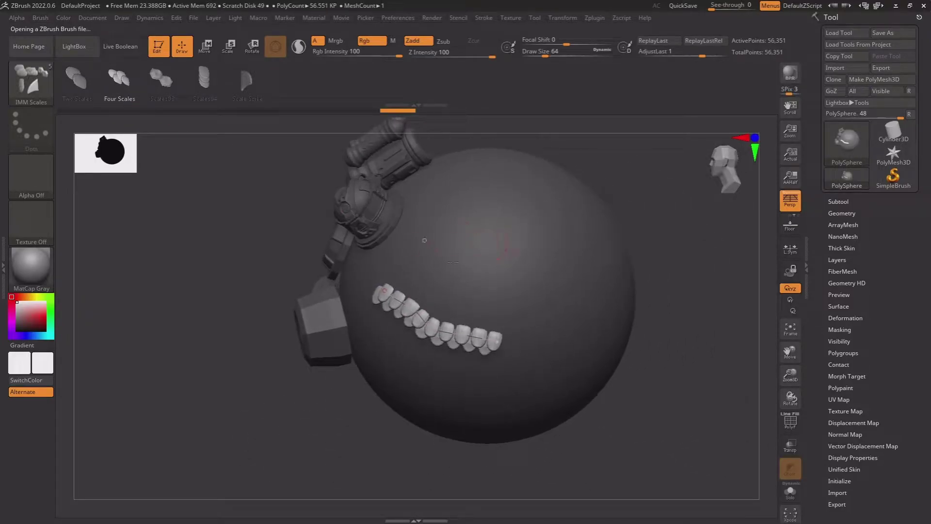
{"action": "left_click", "coordinate": [605, 333]}
{"action": "left_click_drag", "start_coordinate": [611, 316], "coordinate": [406, 251]}
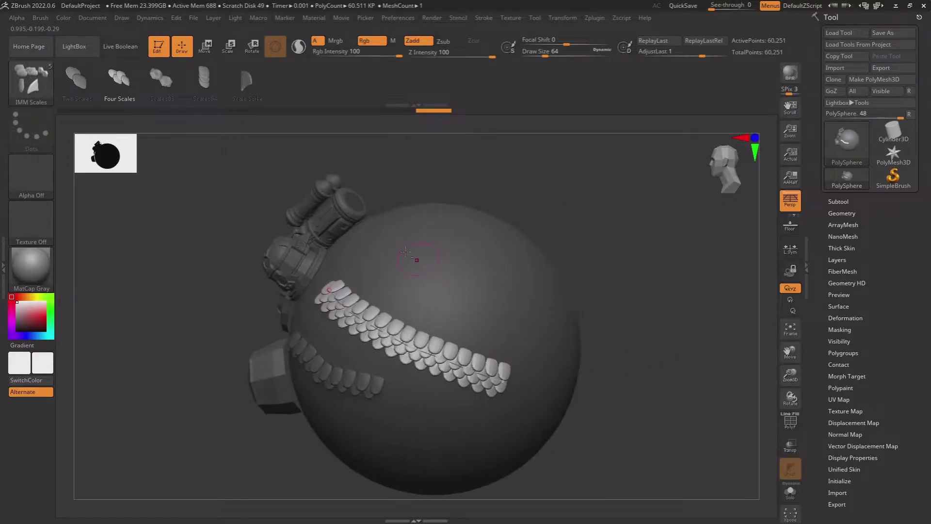
{"action": "left_click", "coordinate": [533, 348]}
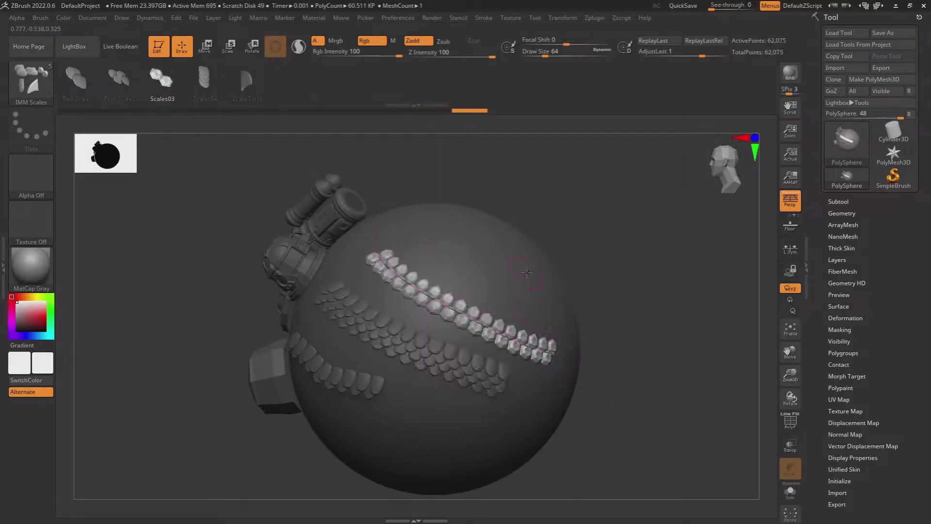
{"action": "mouse_move", "coordinate": [606, 339]}
{"action": "left_mouse_down"}
{"action": "mouse_move", "coordinate": [526, 190]}
{"action": "mouse_move", "coordinate": [526, 170]}
{"action": "mouse_move", "coordinate": [495, 141]}
{"action": "mouse_move", "coordinate": [513, 245]}
{"action": "mouse_move", "coordinate": [280, 154]}
{"action": "left_mouse_up"}
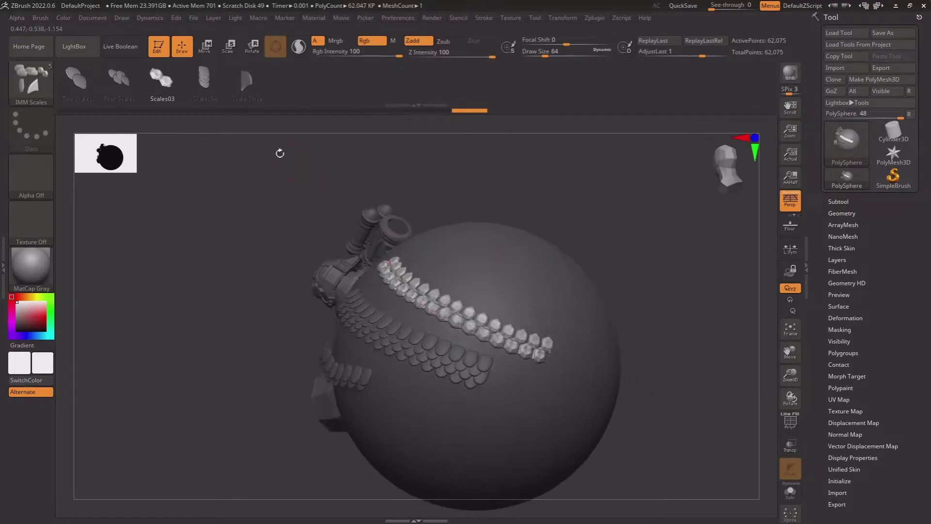
Lay a long curved segmented strip, then a Scale Spike row over the sphere's top
{"action": "left_click", "coordinate": [439, 281]}
{"action": "mouse_move", "coordinate": [438, 281]}
{"action": "left_mouse_down"}
{"action": "mouse_move", "coordinate": [541, 302]}
{"action": "mouse_move", "coordinate": [584, 205]}
{"action": "mouse_move", "coordinate": [234, 123]}
{"action": "left_mouse_up"}
{"action": "left_click", "coordinate": [541, 303]}
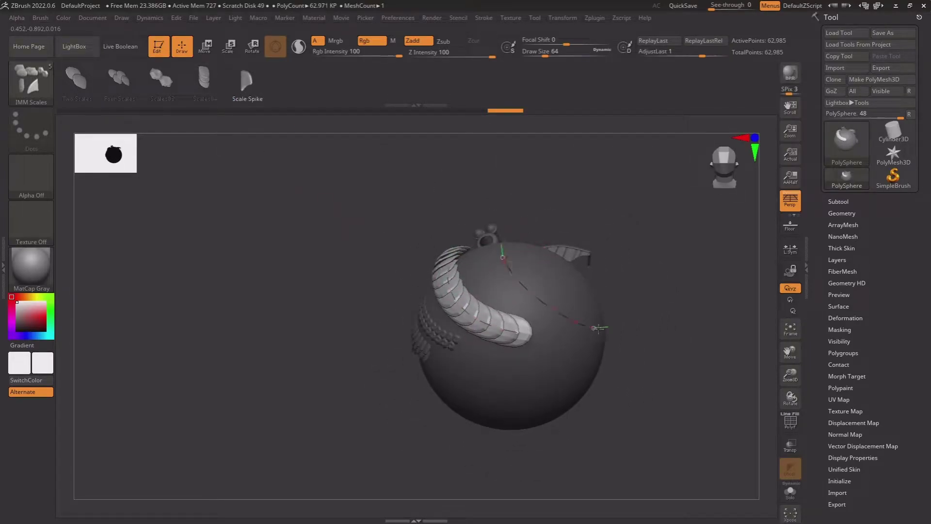
{"action": "mouse_move", "coordinate": [598, 328]}
{"action": "left_mouse_down"}
{"action": "mouse_move", "coordinate": [565, 262]}
{"action": "mouse_move", "coordinate": [597, 266]}
{"action": "mouse_move", "coordinate": [535, 214]}
{"action": "mouse_move", "coordinate": [474, 237]}
{"action": "mouse_move", "coordinate": [509, 291]}
{"action": "mouse_move", "coordinate": [535, 304]}
{"action": "mouse_move", "coordinate": [429, 219]}
{"action": "mouse_move", "coordinate": [454, 235]}
{"action": "mouse_move", "coordinate": [520, 236]}
{"action": "mouse_move", "coordinate": [410, 252]}
{"action": "left_mouse_up"}
Frame the sphere and pick the IMM Treads.ZBP brush from LightBox
{"action": "key", "text": "f"}
{"action": "left_click", "coordinate": [39, 93]}
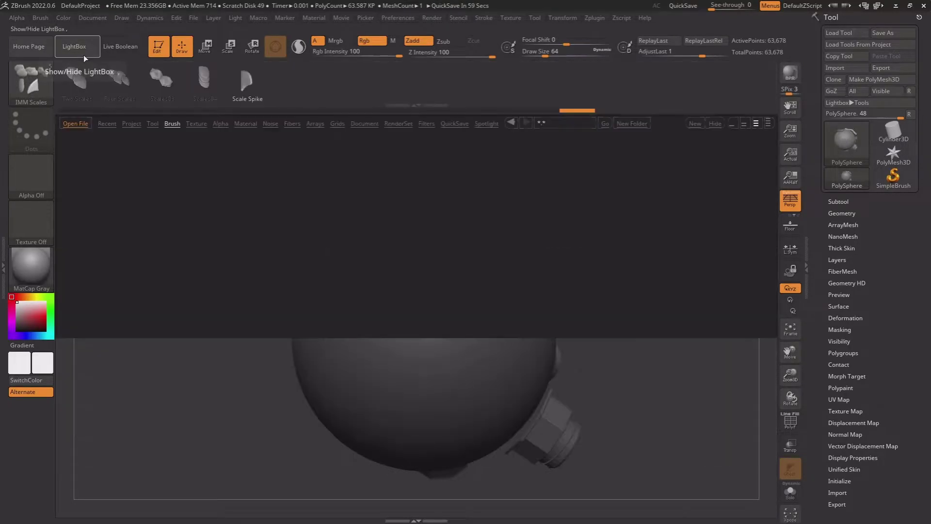
{"action": "left_click", "coordinate": [84, 54]}
{"action": "left_click", "coordinate": [148, 174]}
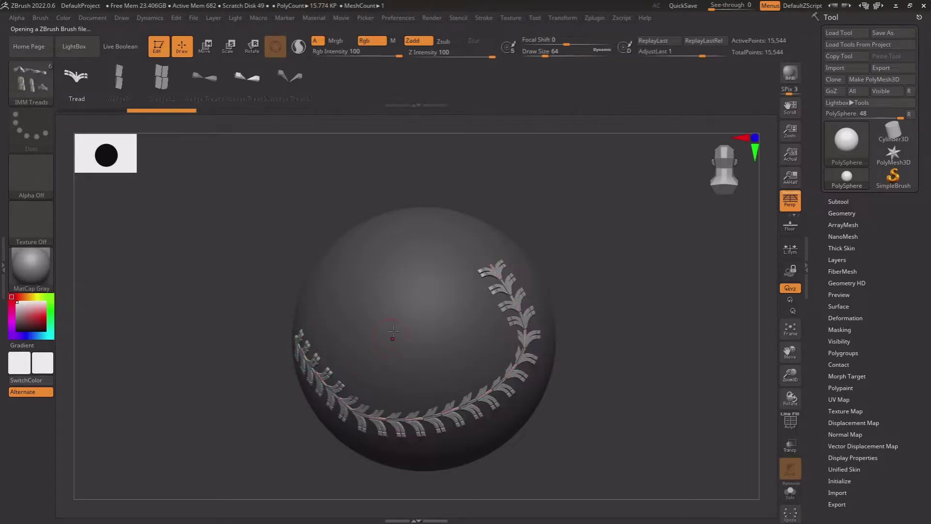
Draw a tread curve around the sphere and switch its links to the Wedge variants
{"action": "mouse_move", "coordinate": [324, 383]}
{"action": "right_mouse_down"}
{"action": "mouse_move", "coordinate": [389, 310]}
{"action": "mouse_move", "coordinate": [386, 290]}
{"action": "mouse_move", "coordinate": [258, 189]}
{"action": "right_mouse_up"}
{"action": "right_click_drag", "start_coordinate": [549, 343], "coordinate": [457, 249], "text": "alt"}
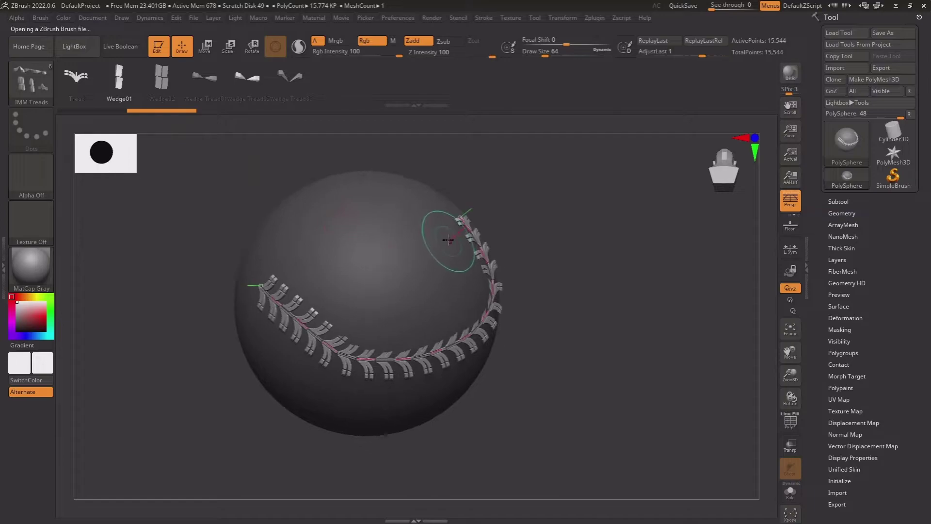
{"action": "left_click", "coordinate": [461, 220]}
{"action": "mouse_move", "coordinate": [422, 199]}
{"action": "right_mouse_down"}
{"action": "mouse_move", "coordinate": [410, 151]}
{"action": "mouse_move", "coordinate": [243, 152]}
{"action": "right_mouse_up"}
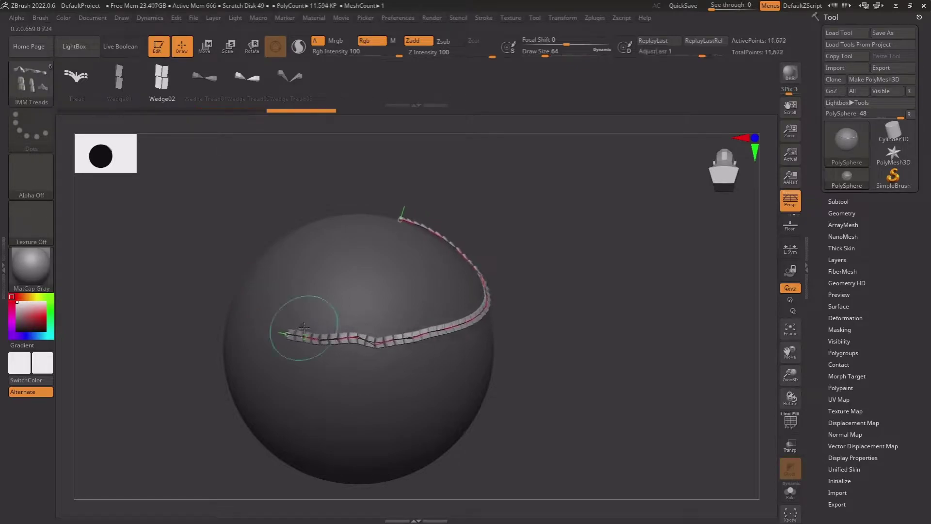
{"action": "mouse_move", "coordinate": [303, 326]}
{"action": "right_mouse_down"}
{"action": "mouse_move", "coordinate": [372, 210]}
{"action": "mouse_move", "coordinate": [419, 316]}
{"action": "mouse_move", "coordinate": [451, 318]}
{"action": "mouse_move", "coordinate": [277, 154]}
{"action": "right_mouse_up"}
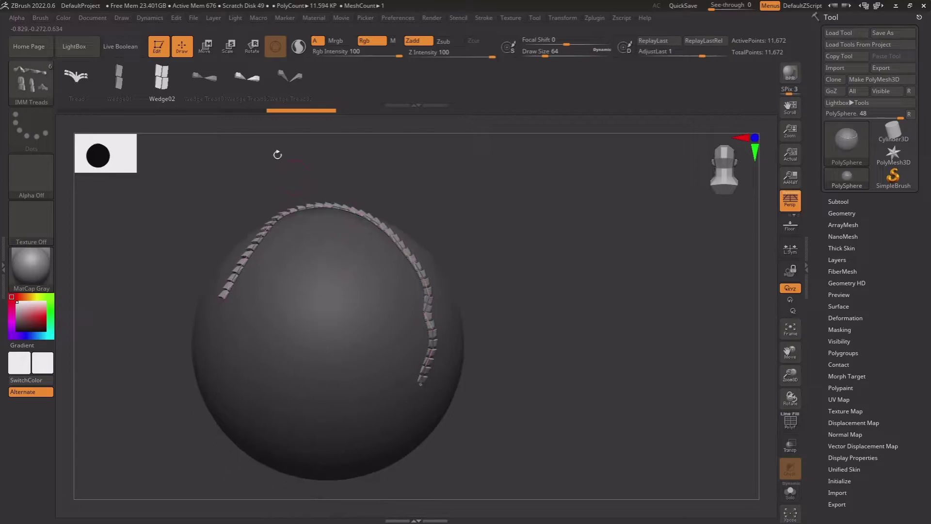
Redraw the spiked Wedge Tread strip several times: straighter, arched over the top, diagonal, hooked
{"action": "left_click_drag", "start_coordinate": [258, 246], "coordinate": [329, 324]}
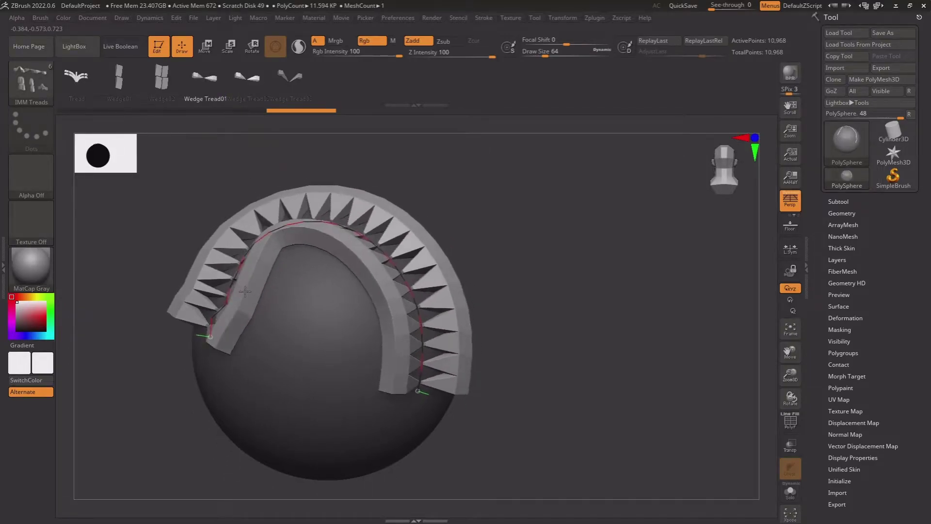
{"action": "mouse_move", "coordinate": [330, 325]}
{"action": "right_mouse_down"}
{"action": "mouse_move", "coordinate": [413, 247]}
{"action": "mouse_move", "coordinate": [244, 332]}
{"action": "mouse_move", "coordinate": [198, 148]}
{"action": "right_mouse_up"}
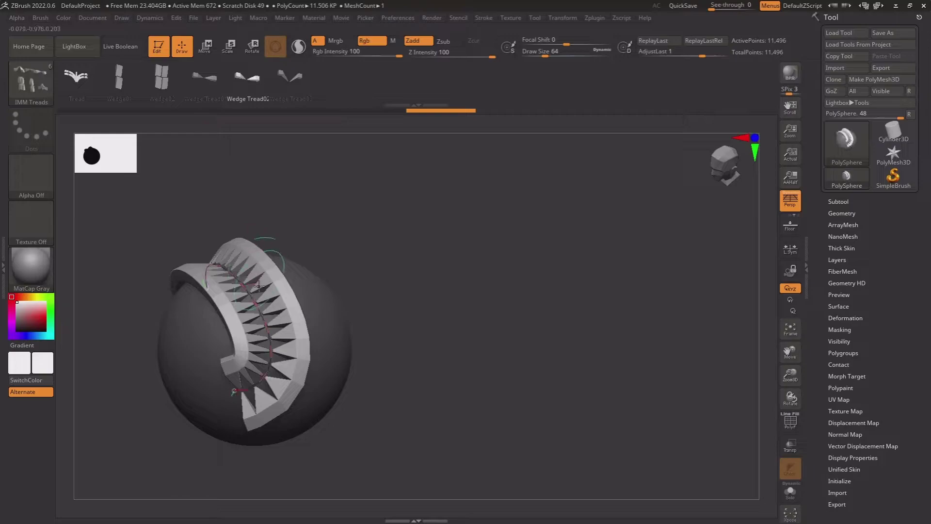
{"action": "left_click_drag", "start_coordinate": [259, 286], "coordinate": [234, 302]}
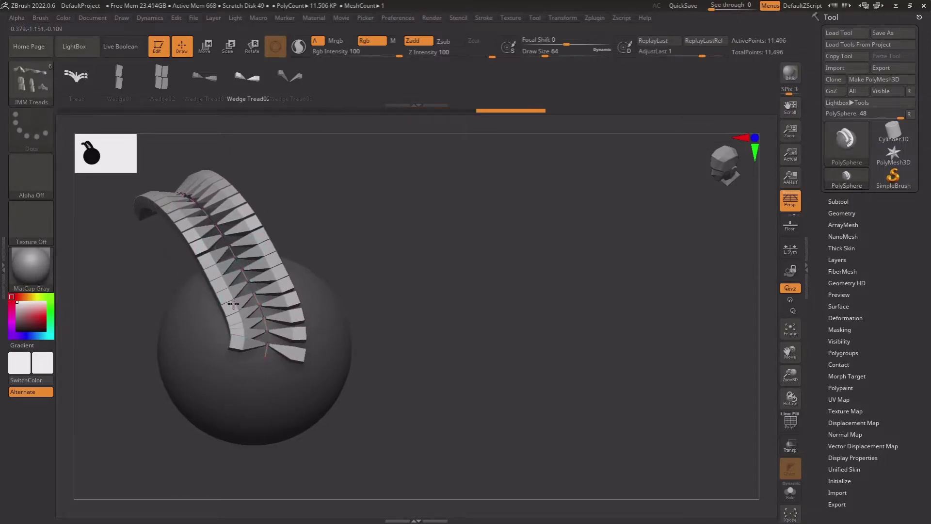
{"action": "right_click_drag", "start_coordinate": [234, 304], "coordinate": [367, 311]}
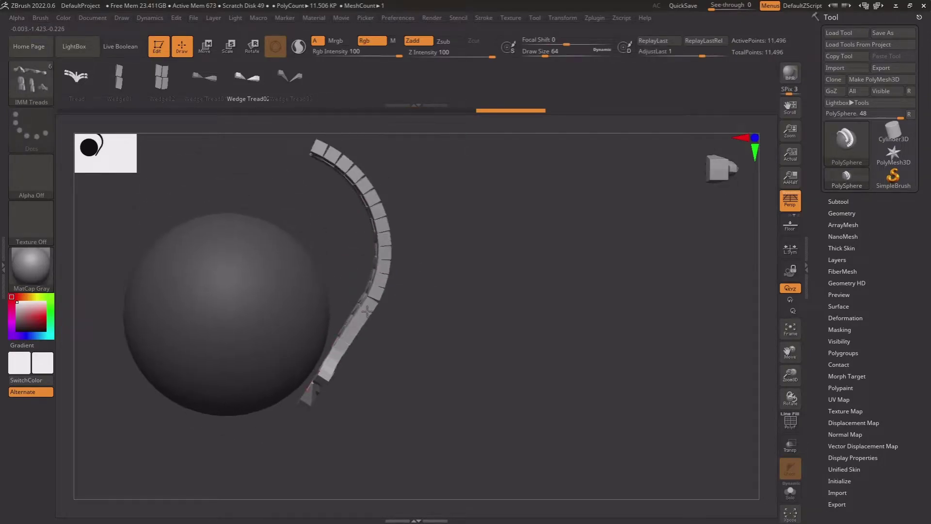
{"action": "mouse_move", "coordinate": [367, 311]}
{"action": "left_mouse_down"}
{"action": "mouse_move", "coordinate": [322, 208]}
{"action": "mouse_move", "coordinate": [209, 228]}
{"action": "mouse_move", "coordinate": [197, 292]}
{"action": "left_mouse_up"}
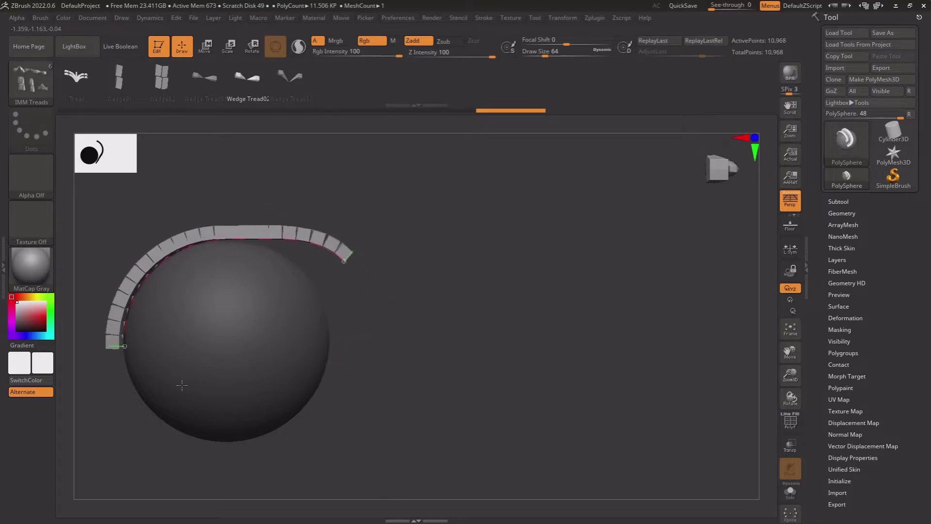
{"action": "left_click_drag", "start_coordinate": [181, 385], "coordinate": [343, 291]}
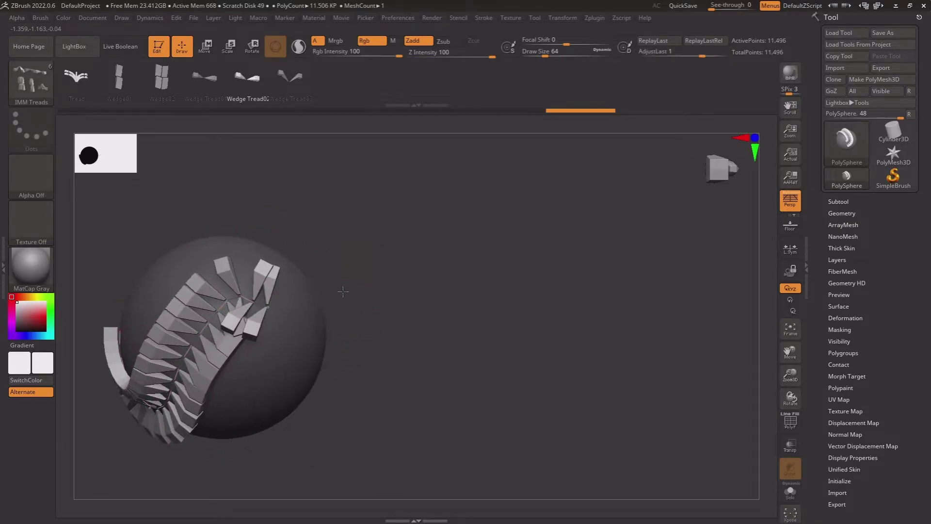
{"action": "right_click_drag", "start_coordinate": [343, 291], "coordinate": [256, 322], "text": "ctrl"}
{"action": "left_click_drag", "start_coordinate": [285, 267], "coordinate": [308, 266]}
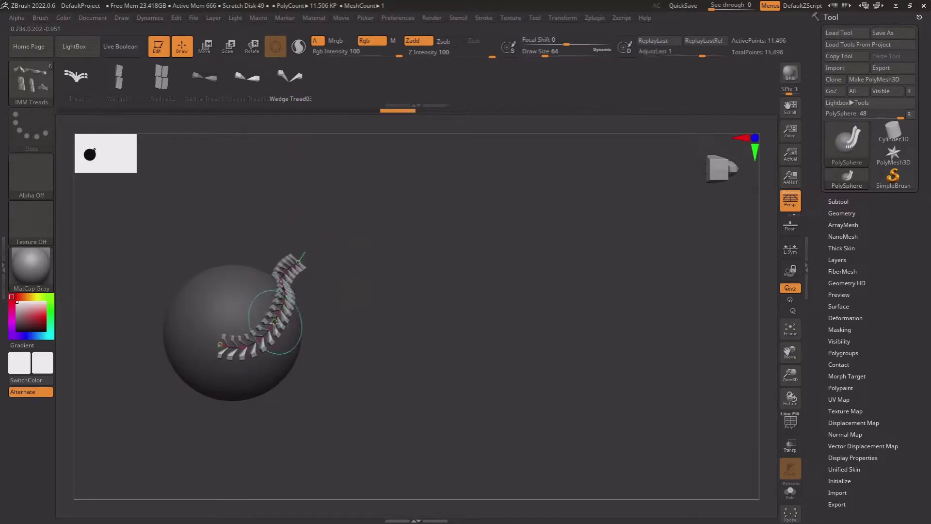
{"action": "mouse_move", "coordinate": [275, 322]}
{"action": "right_mouse_down", "text": "ctrl"}
{"action": "mouse_move", "coordinate": [291, 339]}
{"action": "mouse_move", "coordinate": [319, 318]}
{"action": "mouse_move", "coordinate": [220, 273]}
{"action": "right_mouse_up", "text": "ctrl"}
Load Insert BarbWire from LightBox and lay a barbwire strand across the sphere
{"action": "left_click", "coordinate": [45, 91]}
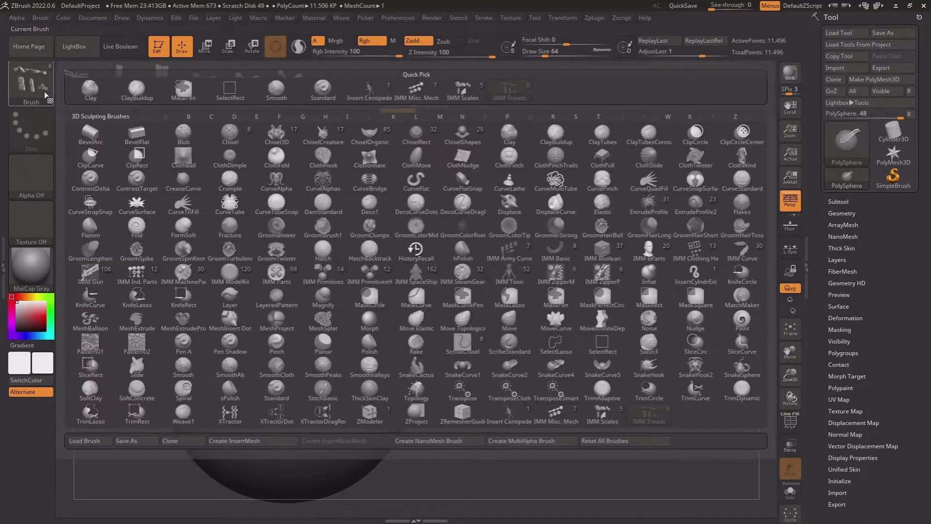
{"action": "left_click", "coordinate": [73, 53]}
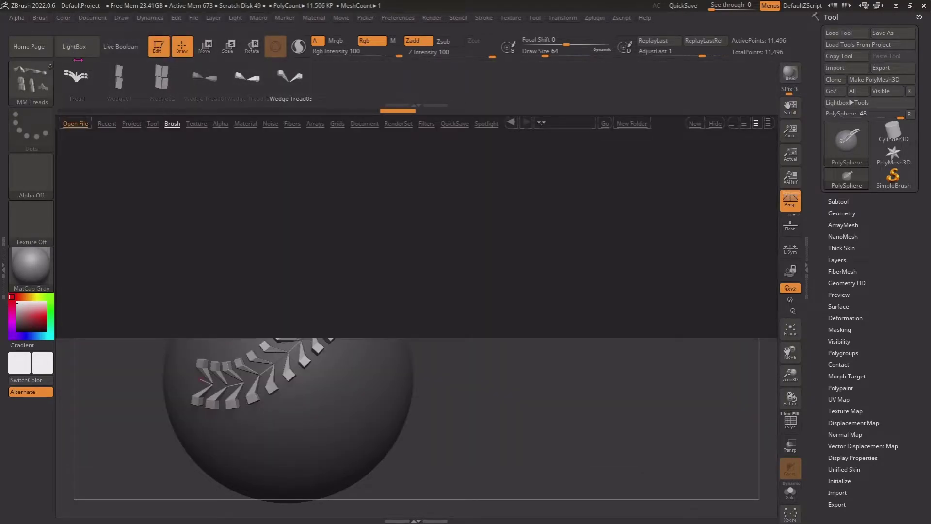
{"action": "double_click", "coordinate": [143, 204]}
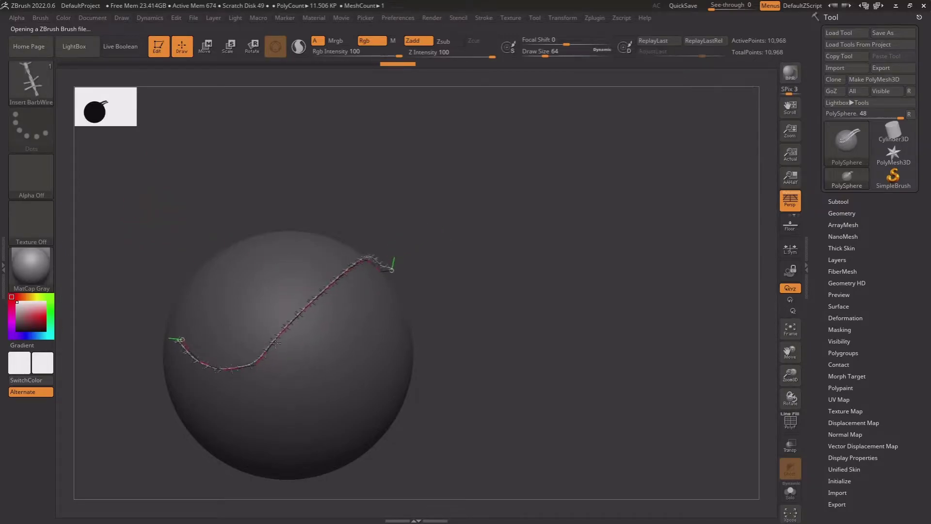
{"action": "mouse_move", "coordinate": [291, 345]}
{"action": "right_mouse_down", "text": "ctrl"}
{"action": "mouse_move", "coordinate": [393, 291]}
{"action": "mouse_move", "coordinate": [339, 271]}
{"action": "mouse_move", "coordinate": [306, 200]}
{"action": "right_mouse_up", "text": "ctrl"}
Convert the barbwire curve into an Insert Belt strip, undoing the extra second belt
{"action": "left_click", "coordinate": [87, 54]}
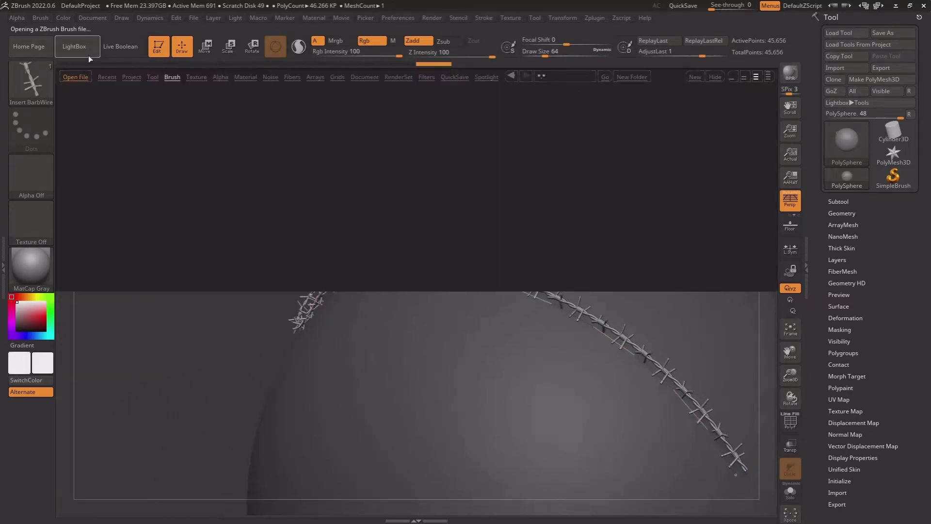
{"action": "double_click", "coordinate": [129, 220]}
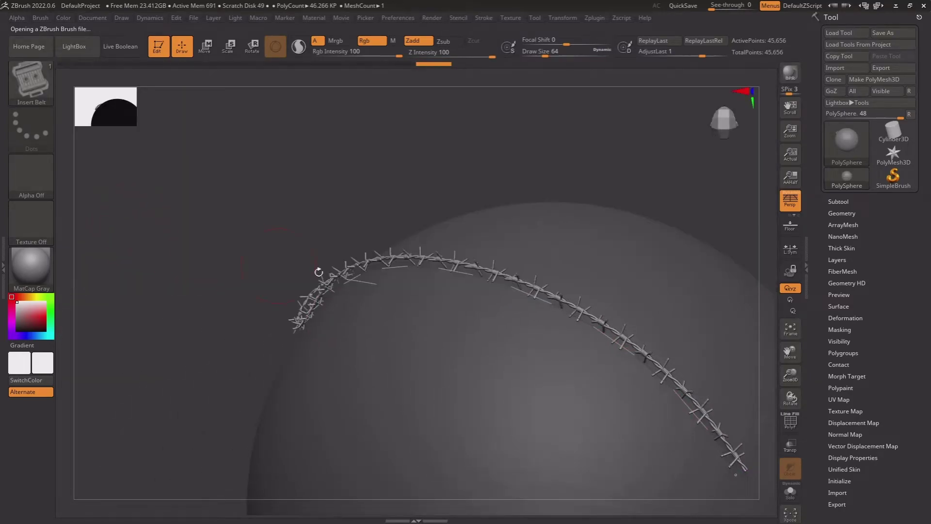
{"action": "right_click_drag", "start_coordinate": [319, 272], "coordinate": [443, 326]}
{"action": "left_click", "coordinate": [439, 266]}
{"action": "right_click_drag", "start_coordinate": [438, 266], "coordinate": [330, 233]}
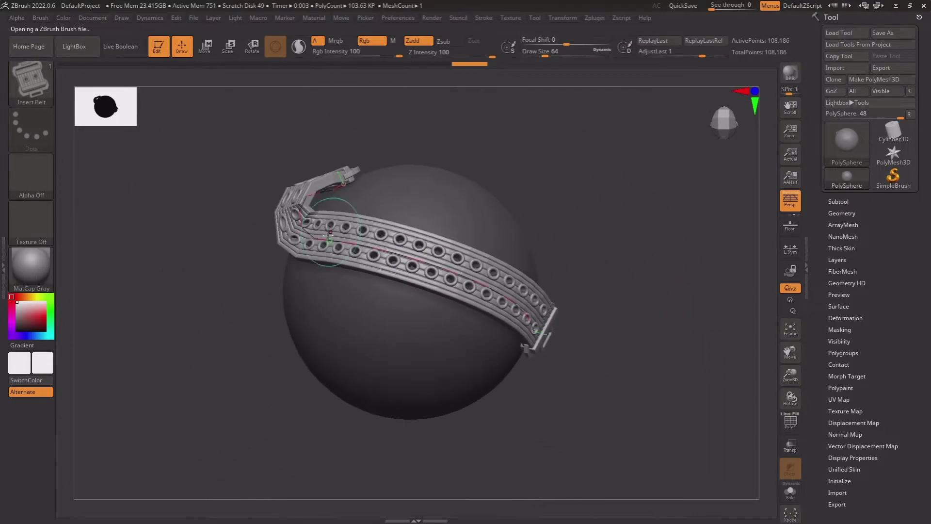
{"action": "left_click_drag", "start_coordinate": [434, 361], "coordinate": [468, 378]}
{"action": "mouse_move", "coordinate": [468, 378]}
{"action": "right_mouse_down"}
{"action": "mouse_move", "coordinate": [424, 304]}
{"action": "mouse_move", "coordinate": [271, 187]}
{"action": "right_mouse_up"}
{"action": "key", "text": "ctrl+z"}
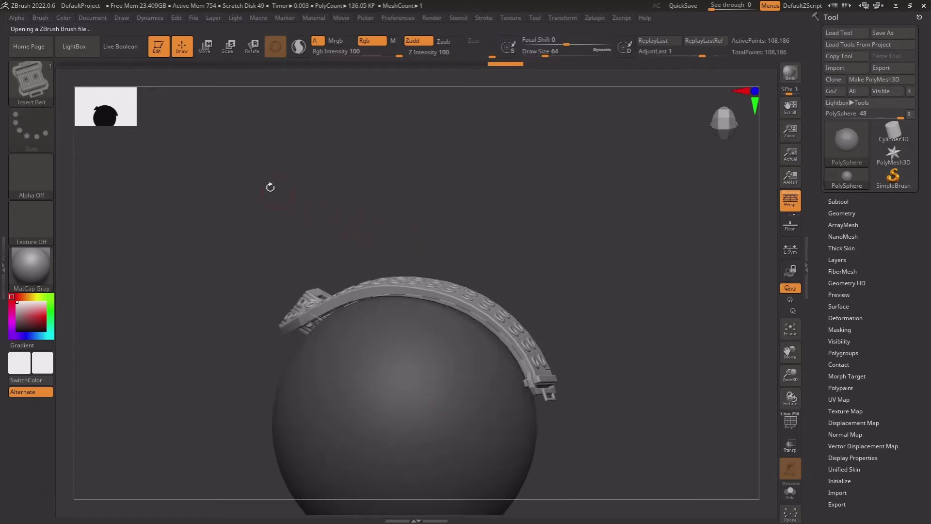
{"action": "key", "text": "ctrl+z"}
Load Insert Bike Gear and place a large gear onto the belt
{"action": "left_click", "coordinate": [77, 55]}
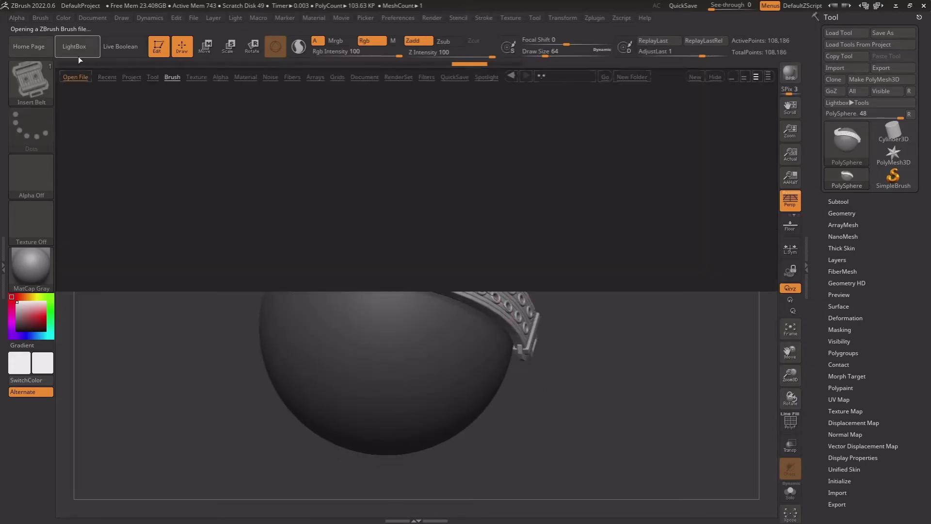
{"action": "double_click", "coordinate": [183, 120]}
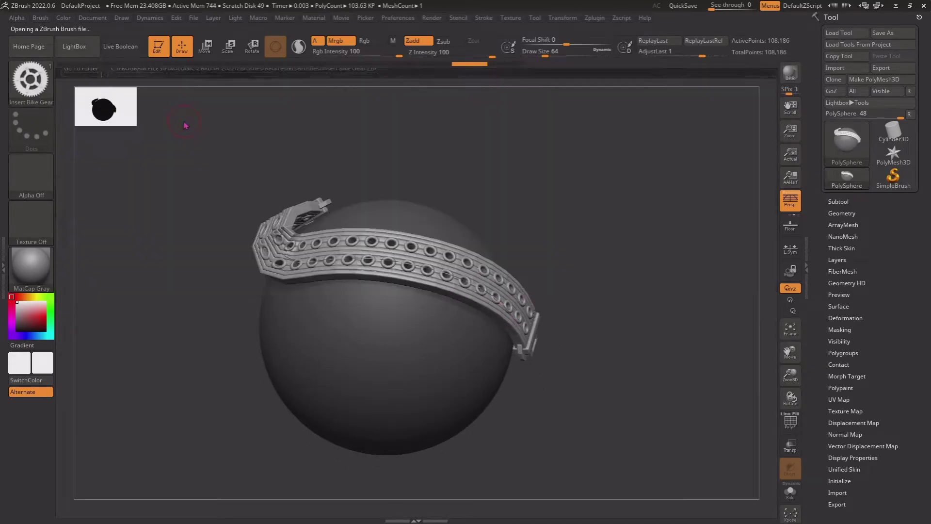
{"action": "right_click_drag", "start_coordinate": [358, 187], "coordinate": [386, 203]}
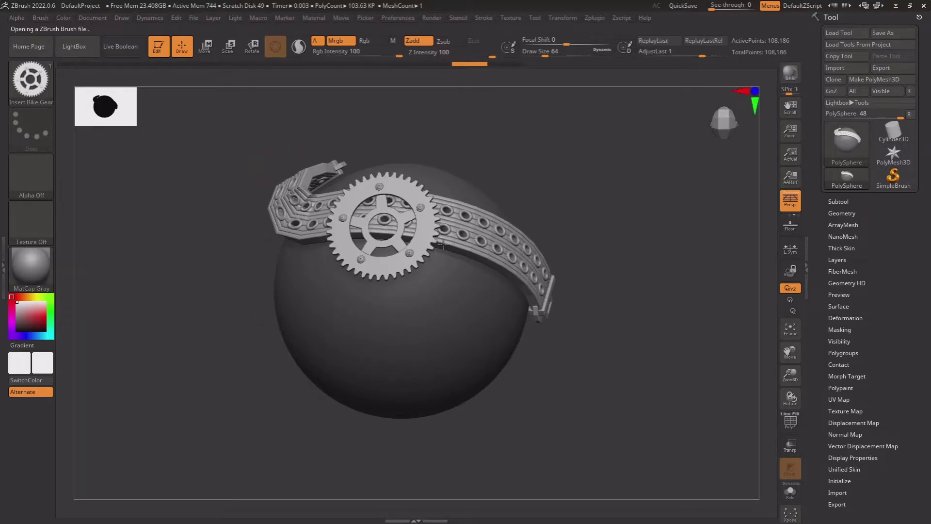
{"action": "left_click_drag", "start_coordinate": [386, 225], "coordinate": [427, 253]}
{"action": "mouse_move", "coordinate": [427, 252]}
{"action": "right_mouse_down"}
{"action": "mouse_move", "coordinate": [438, 139]}
{"action": "mouse_move", "coordinate": [447, 290]}
{"action": "mouse_move", "coordinate": [461, 320]}
{"action": "right_mouse_up"}
Load Insert BikeChain and draw a bike chain curving over the sphere's top
{"action": "left_click", "coordinate": [71, 54]}
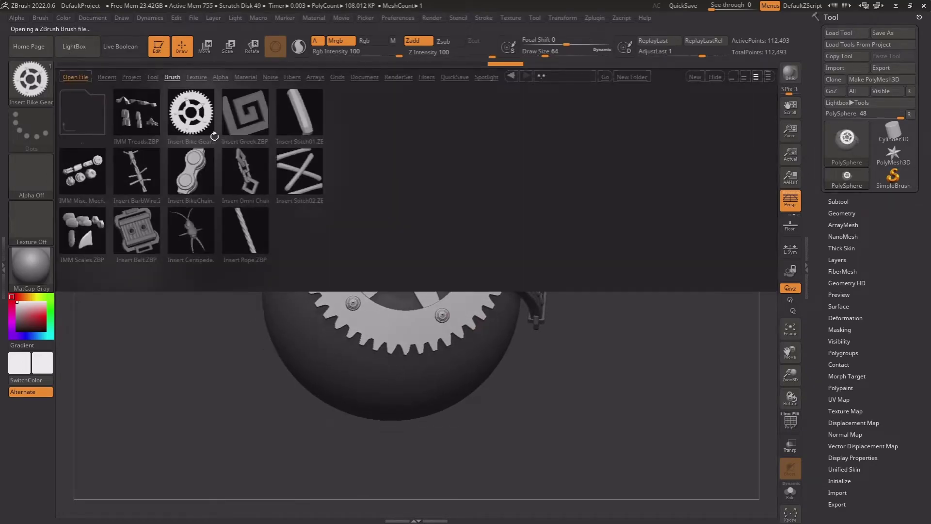
{"action": "double_click", "coordinate": [202, 188]}
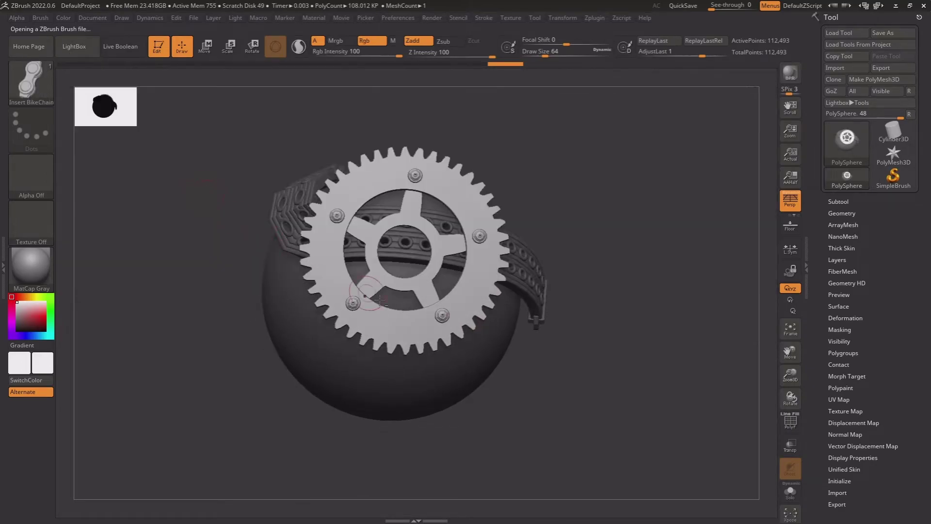
{"action": "right_click_drag", "start_coordinate": [476, 259], "coordinate": [431, 178]}
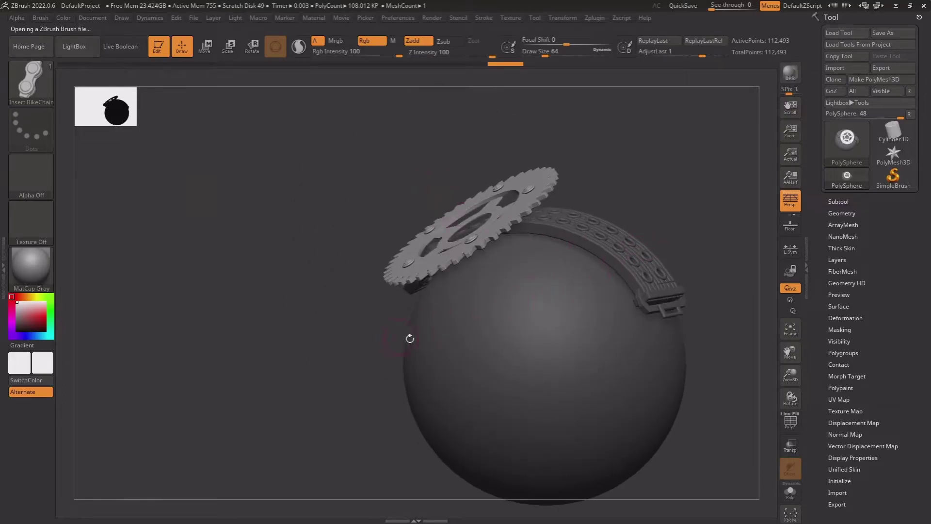
{"action": "left_click_drag", "start_coordinate": [580, 361], "coordinate": [658, 370]}
{"action": "mouse_move", "coordinate": [658, 370]}
{"action": "right_mouse_down"}
{"action": "mouse_move", "coordinate": [520, 317]}
{"action": "mouse_move", "coordinate": [468, 334]}
{"action": "mouse_move", "coordinate": [437, 241]}
{"action": "mouse_move", "coordinate": [207, 107]}
{"action": "right_mouse_up"}
Load Insert Centipede and apply it to the chain's curve
{"action": "left_click", "coordinate": [77, 51]}
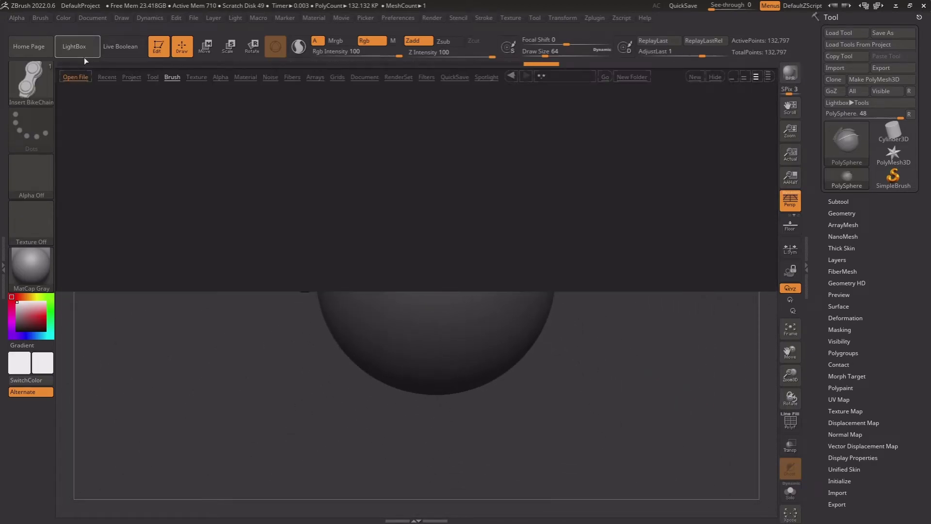
{"action": "double_click", "coordinate": [190, 224]}
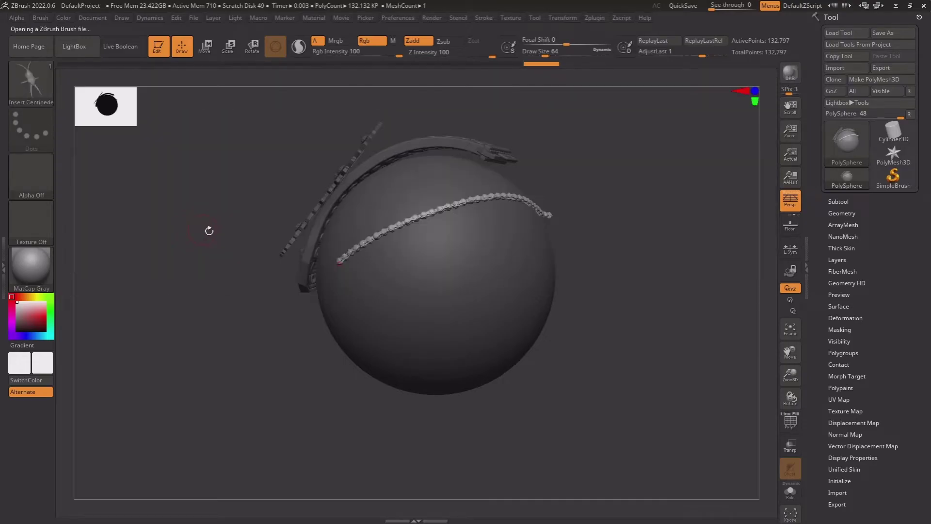
{"action": "left_click", "coordinate": [388, 236]}
{"action": "mouse_move", "coordinate": [388, 236]}
{"action": "right_mouse_down"}
{"action": "mouse_move", "coordinate": [458, 204]}
{"action": "mouse_move", "coordinate": [381, 222]}
{"action": "mouse_move", "coordinate": [376, 266]}
{"action": "mouse_move", "coordinate": [412, 291]}
{"action": "mouse_move", "coordinate": [164, 116]}
{"action": "right_mouse_up"}
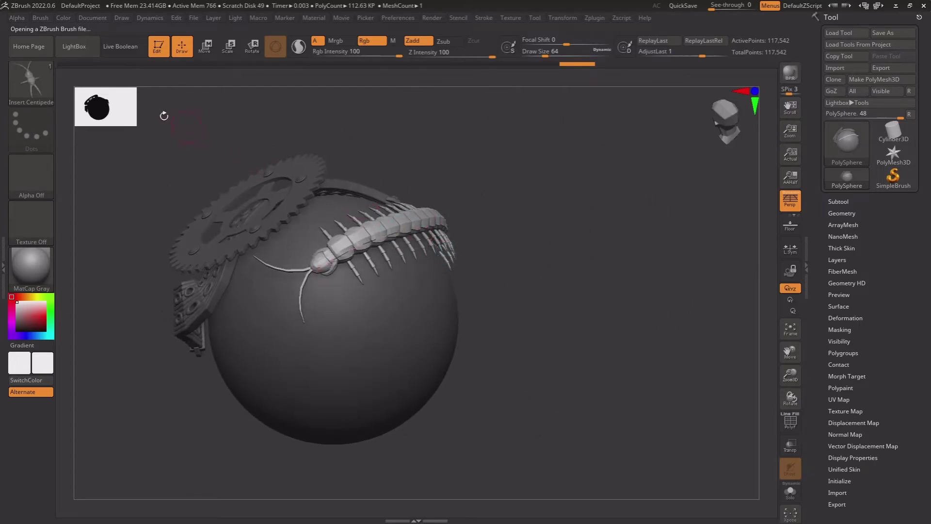
Swap the curve to an Insert Greek key band and briefly check polygroups
{"action": "left_click", "coordinate": [75, 49]}
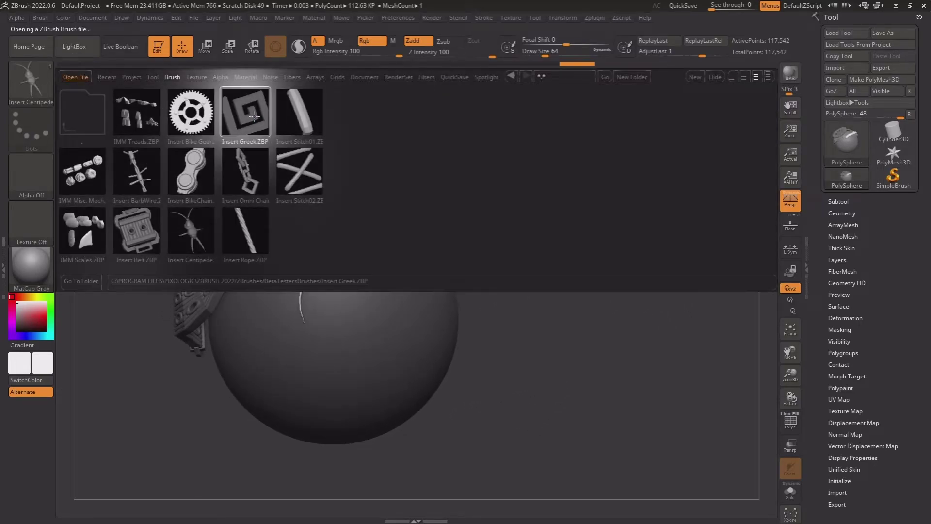
{"action": "double_click", "coordinate": [250, 113]}
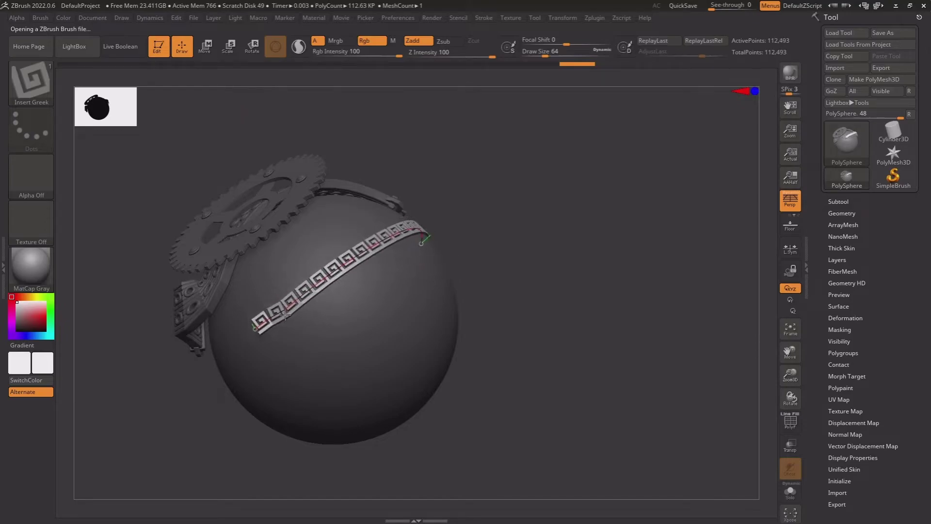
{"action": "mouse_move", "coordinate": [286, 315]}
{"action": "right_mouse_down"}
{"action": "mouse_move", "coordinate": [291, 303]}
{"action": "mouse_move", "coordinate": [314, 352]}
{"action": "mouse_move", "coordinate": [426, 226]}
{"action": "mouse_move", "coordinate": [388, 242]}
{"action": "right_mouse_up"}
{"action": "key", "text": "shift+f"}
{"action": "key", "text": "shift+f"}
Load Insert Omni Chain and apply it to the Greek band's curve
{"action": "left_click", "coordinate": [80, 54]}
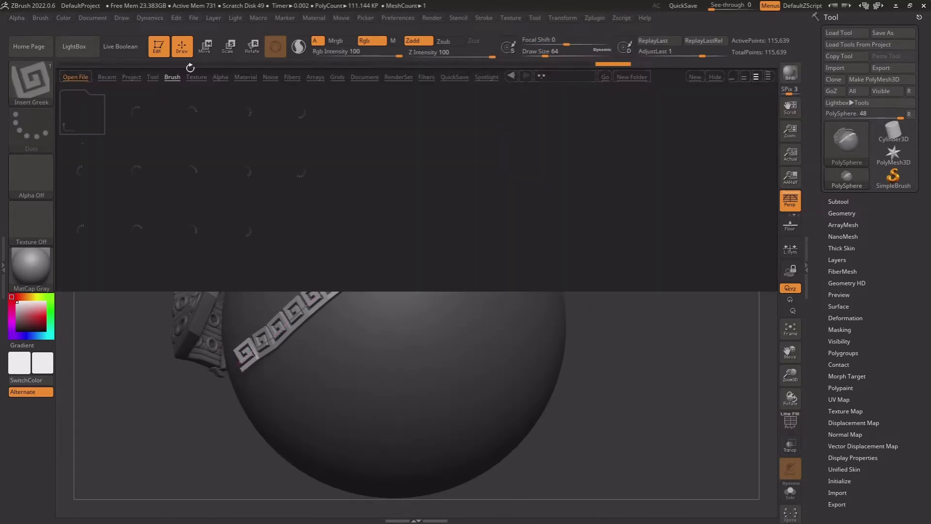
{"action": "double_click", "coordinate": [238, 184]}
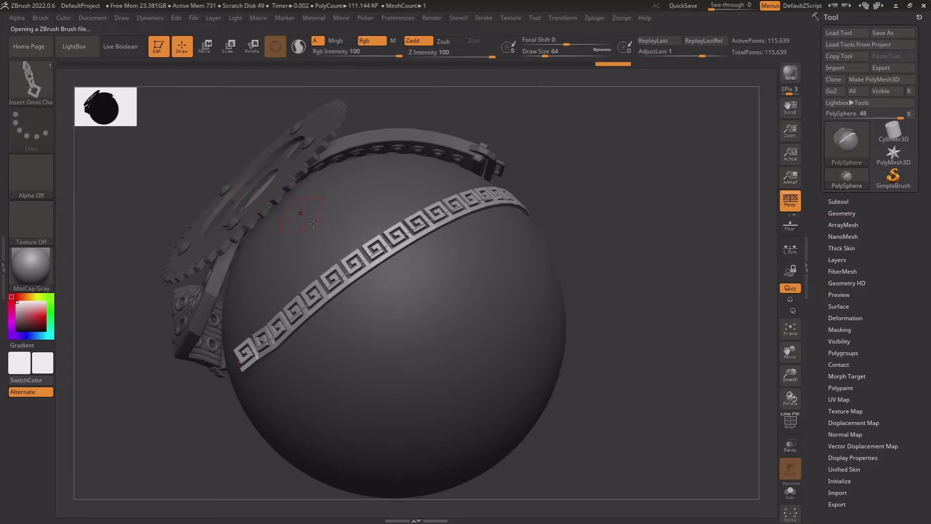
{"action": "left_click", "coordinate": [352, 261]}
{"action": "mouse_move", "coordinate": [352, 262]}
{"action": "right_mouse_down"}
{"action": "mouse_move", "coordinate": [424, 213]}
{"action": "mouse_move", "coordinate": [378, 267]}
{"action": "mouse_move", "coordinate": [384, 286]}
{"action": "right_mouse_up"}
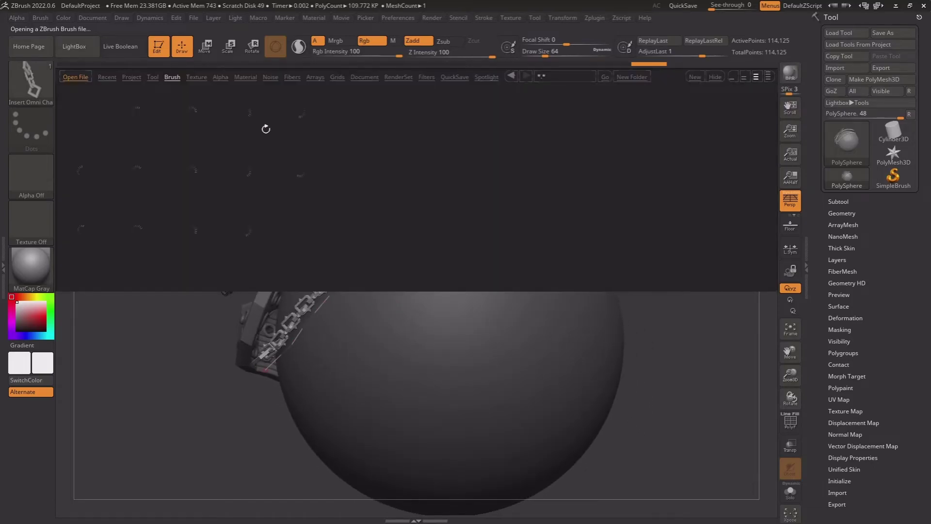
Load Insert Rope and stretch a twisted rope along the curve across the sphere
{"action": "double_click", "coordinate": [244, 222]}
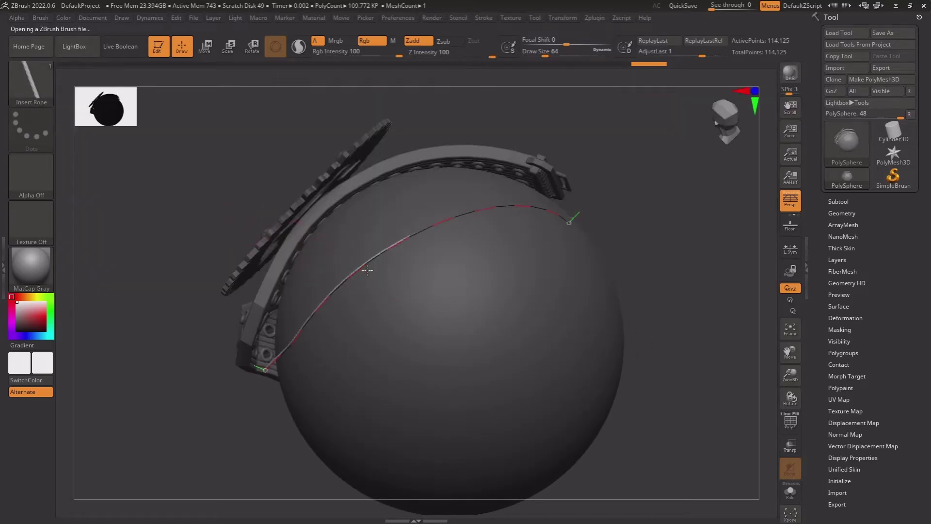
{"action": "right_click_drag", "start_coordinate": [393, 273], "coordinate": [444, 270]}
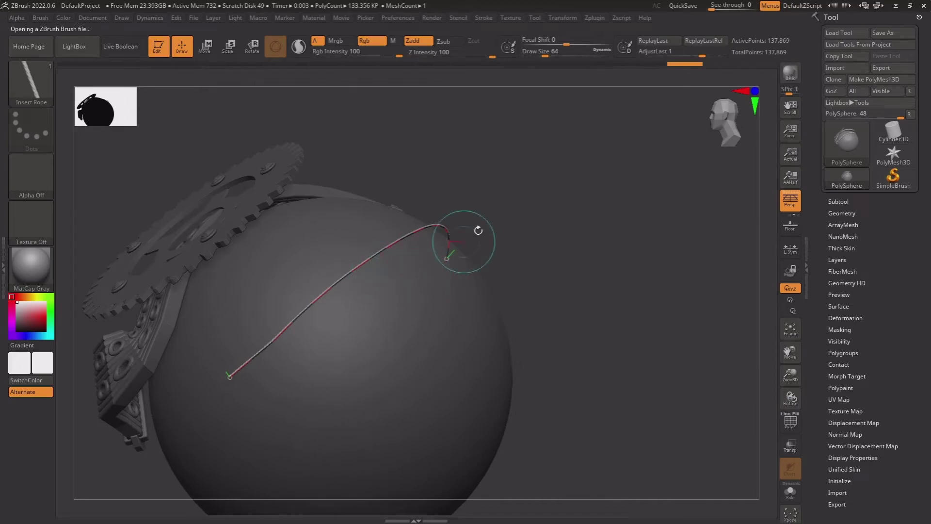
{"action": "right_click", "coordinate": [496, 209]}
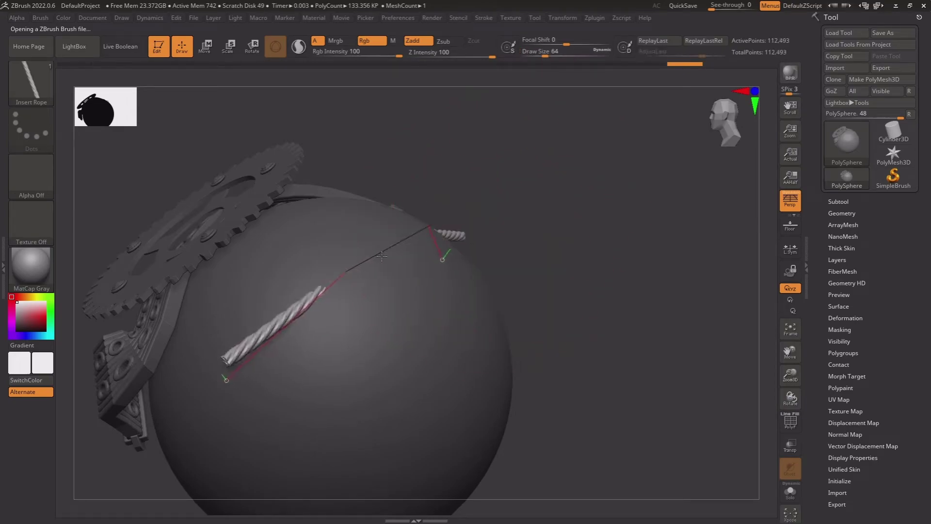
{"action": "left_click_drag", "start_coordinate": [381, 256], "coordinate": [396, 233]}
{"action": "mouse_move", "coordinate": [417, 266]}
{"action": "right_mouse_down"}
{"action": "mouse_move", "coordinate": [395, 245]}
{"action": "mouse_move", "coordinate": [299, 232]}
{"action": "mouse_move", "coordinate": [185, 128]}
{"action": "right_mouse_up"}
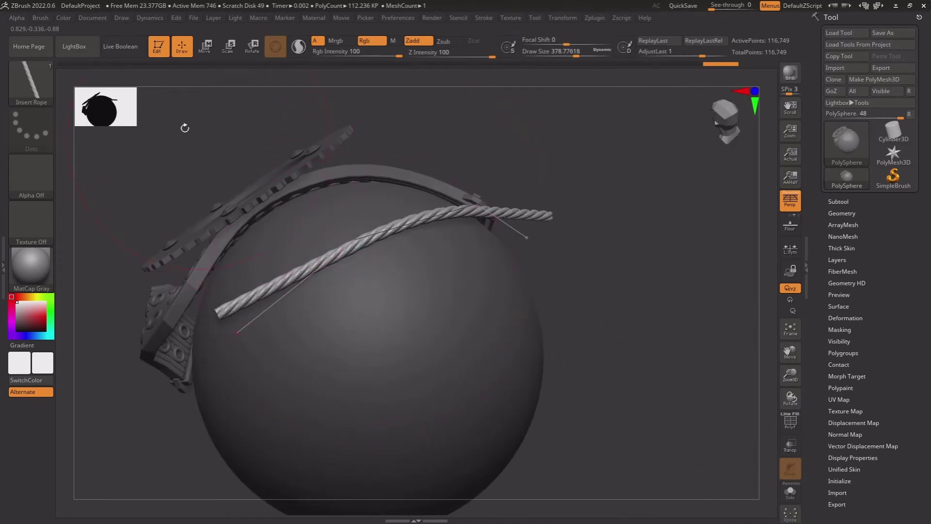
Load Insert Stitch01 from LightBox, set Draw Size to about 104, and draw a stitch line over the sphere's top
{"action": "left_click", "coordinate": [83, 56]}
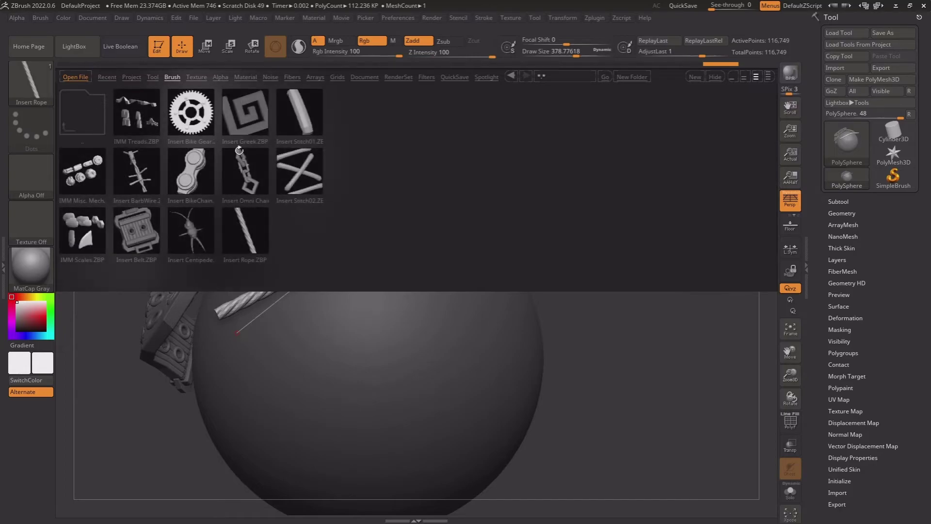
{"action": "double_click", "coordinate": [302, 124]}
{"action": "key", "text": "space"}
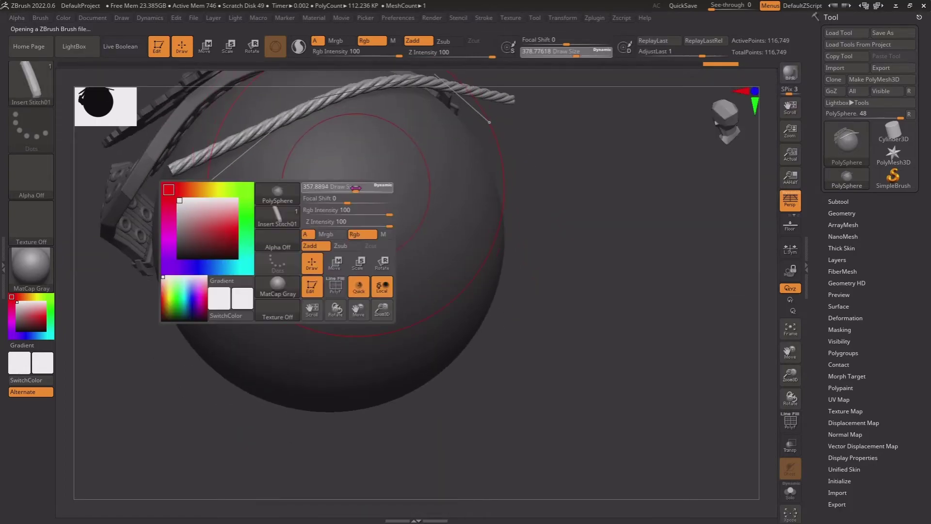
{"action": "left_click_drag", "start_coordinate": [334, 188], "coordinate": [205, 294]}
{"action": "left_click_drag", "start_coordinate": [478, 180], "coordinate": [478, 180]}
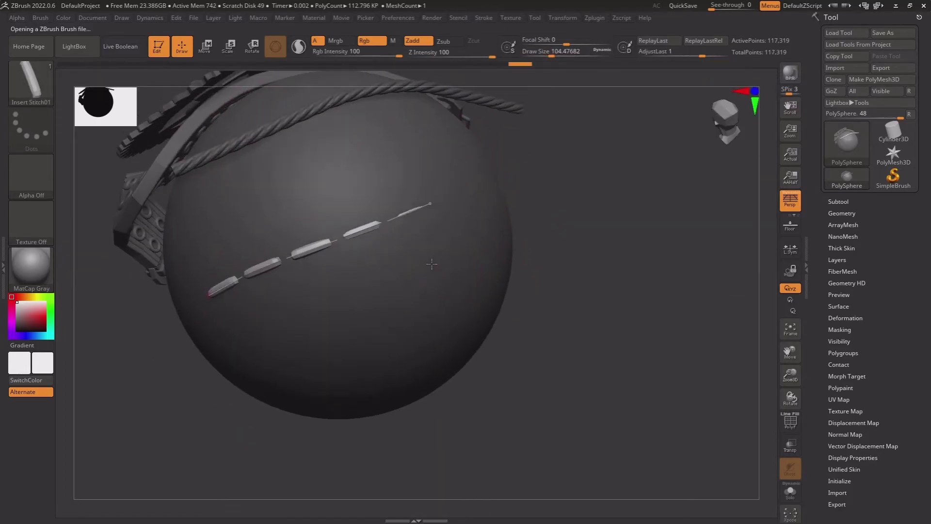
{"action": "left_click_drag", "start_coordinate": [514, 145], "coordinate": [390, 203]}
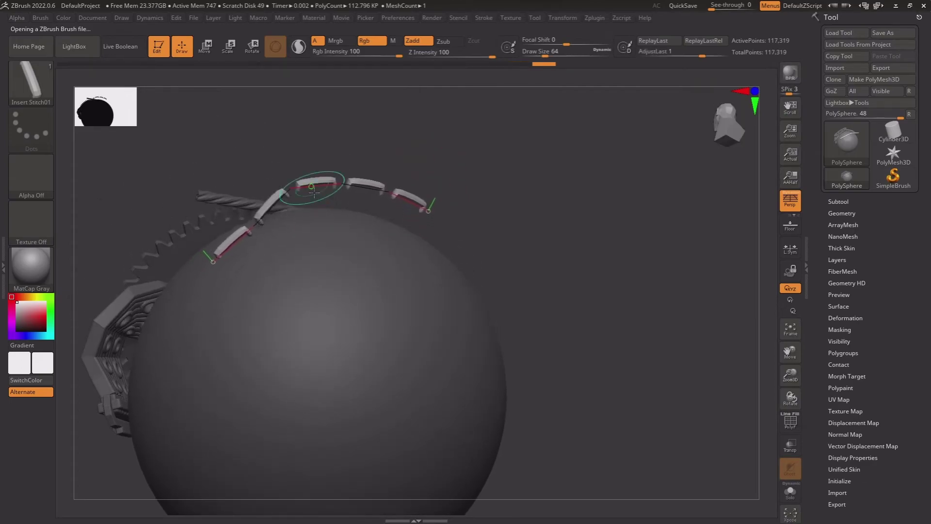
{"action": "right_click_drag", "start_coordinate": [314, 193], "coordinate": [364, 269]}
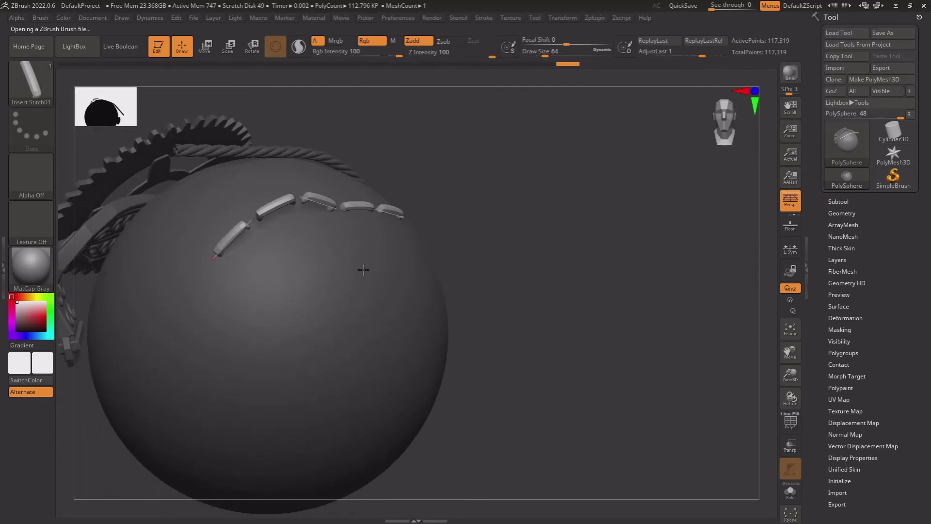
Load Insert Stitch02 and draw a row of cross stitches across the sphere's middle
{"action": "left_click", "coordinate": [75, 46]}
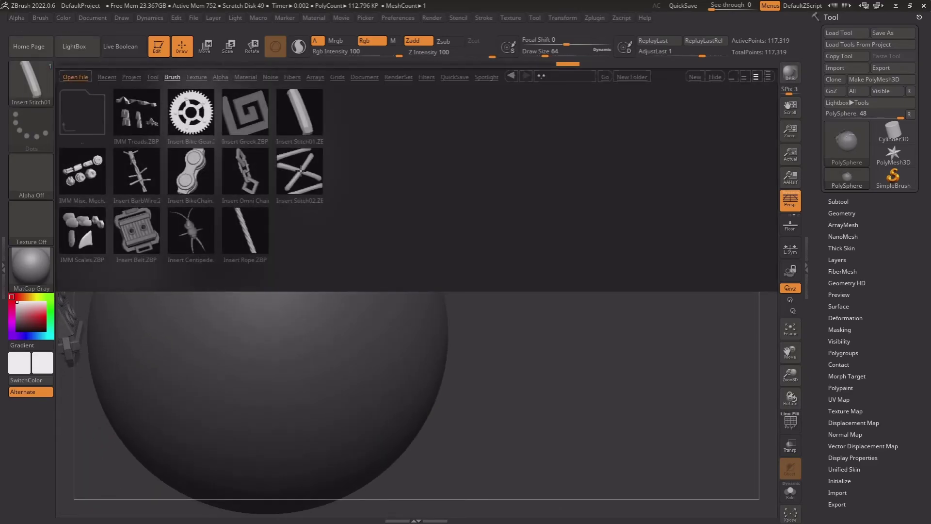
{"action": "double_click", "coordinate": [301, 167]}
{"action": "mouse_move", "coordinate": [291, 167]}
{"action": "right_mouse_down"}
{"action": "mouse_move", "coordinate": [337, 213]}
{"action": "mouse_move", "coordinate": [249, 219]}
{"action": "right_mouse_up"}
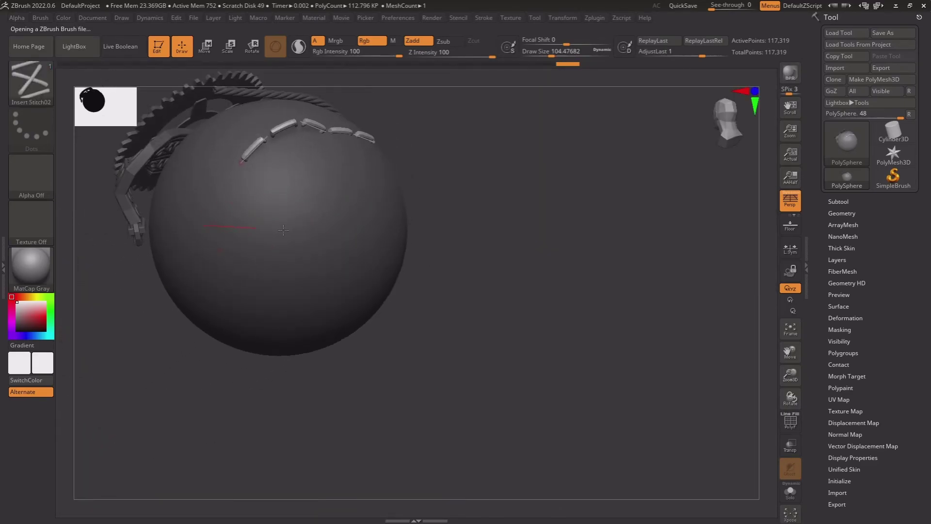
{"action": "right_click_drag", "start_coordinate": [420, 222], "coordinate": [363, 195]}
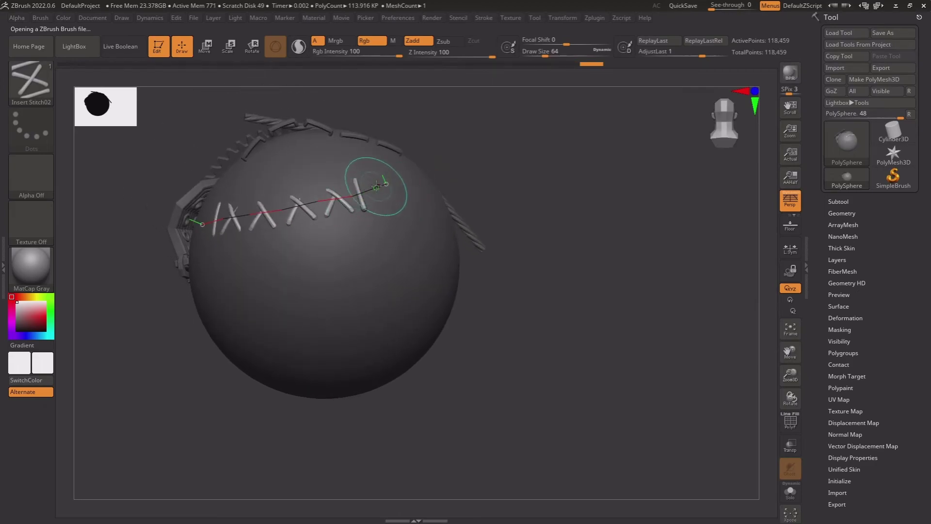
{"action": "mouse_move", "coordinate": [408, 222]}
{"action": "right_mouse_down"}
{"action": "mouse_move", "coordinate": [411, 149]}
{"action": "mouse_move", "coordinate": [397, 244]}
{"action": "right_mouse_up"}
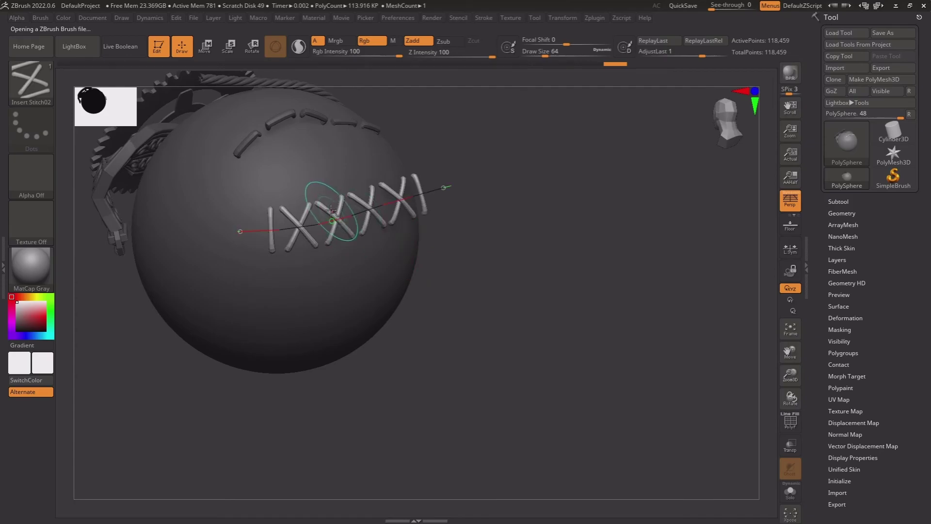